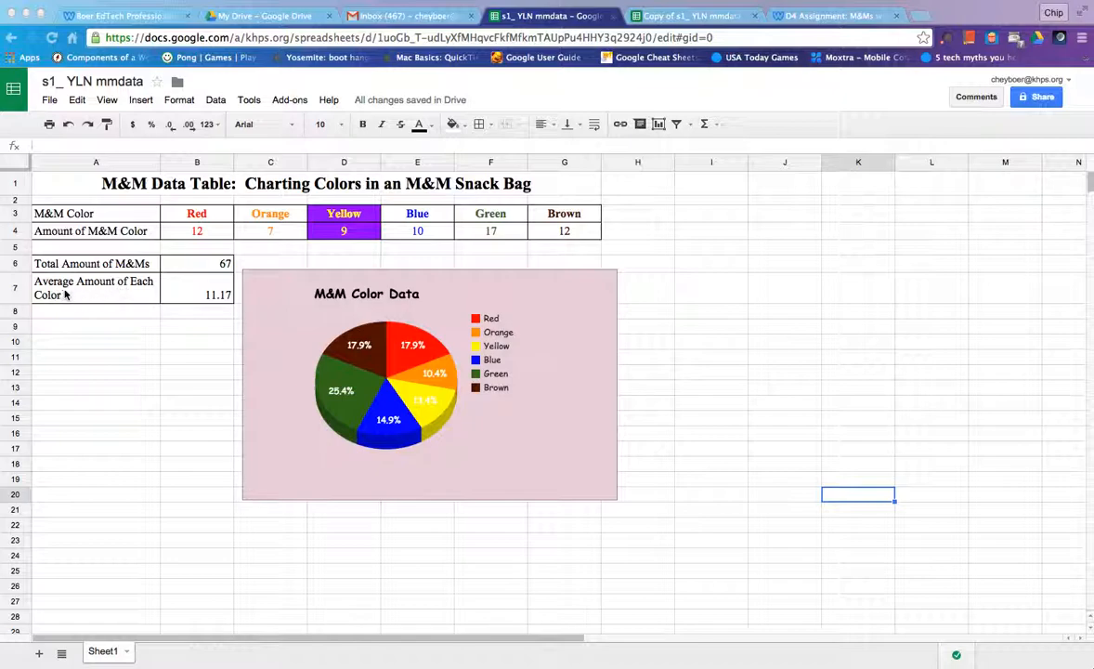
# In the copy of the mmdata spreadsheet, insert two blank rows above the M&M Color header row
pyautogui.click(655, 11)
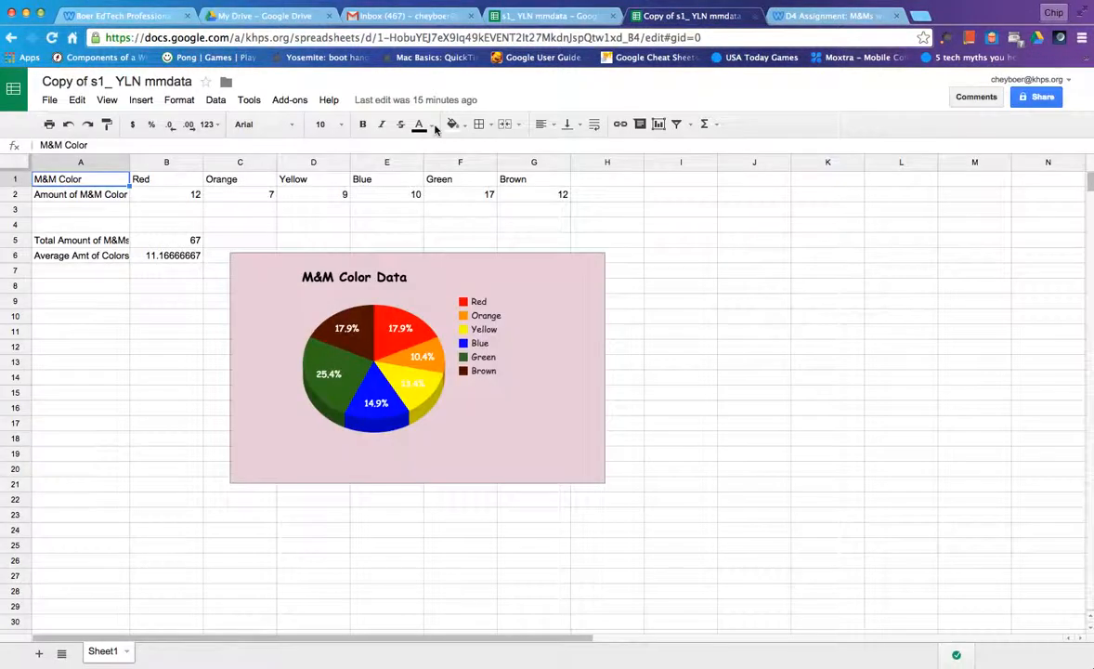
pyautogui.click(63, 212)
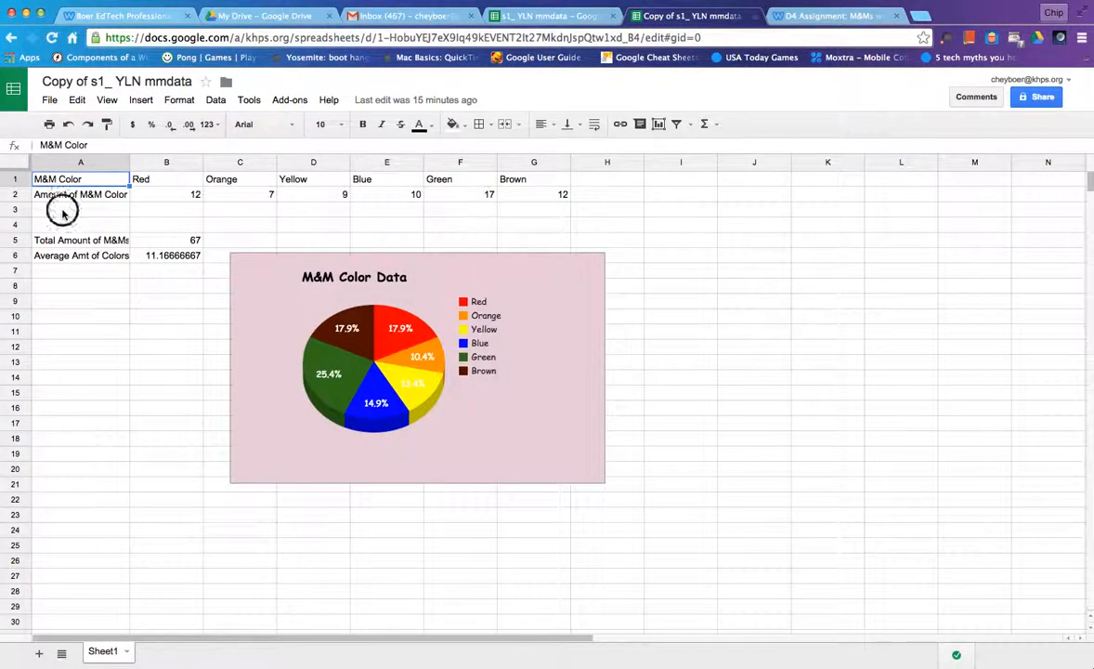
pyautogui.click(59, 168)
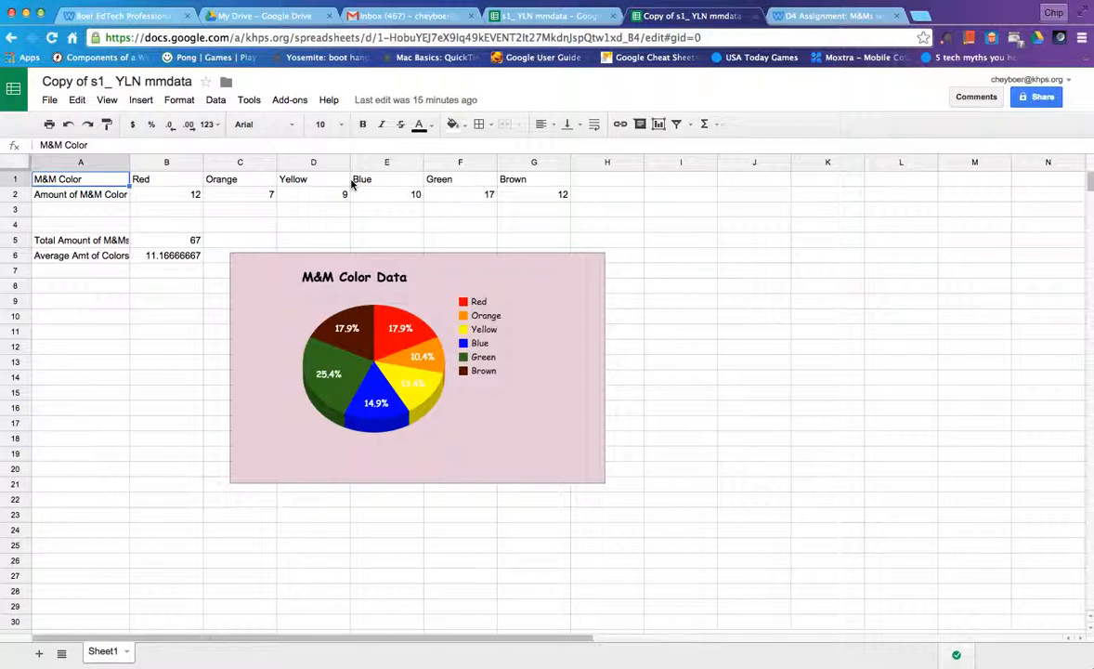
pyautogui.click(16, 179)
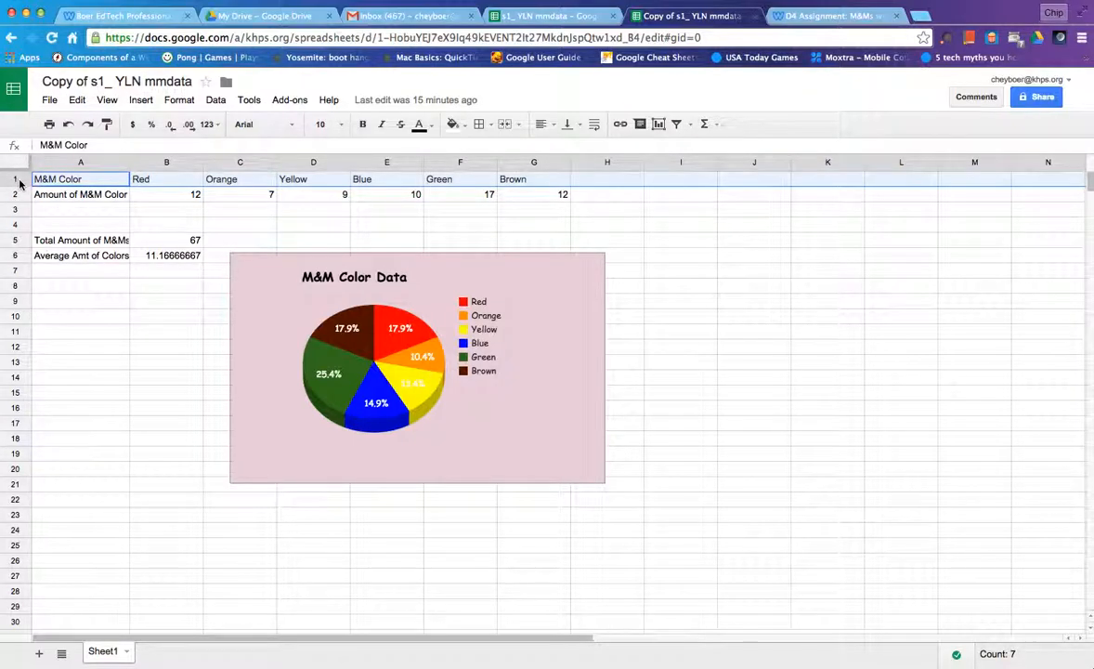
pyautogui.rightClick(20, 183)
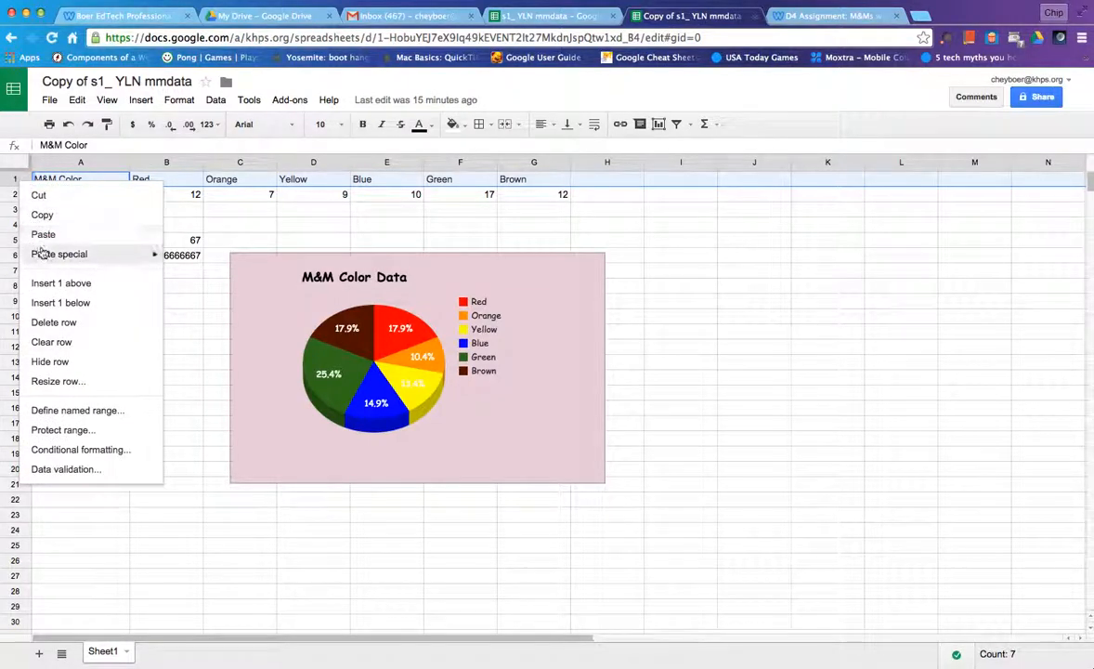
pyautogui.moveTo(41, 261)
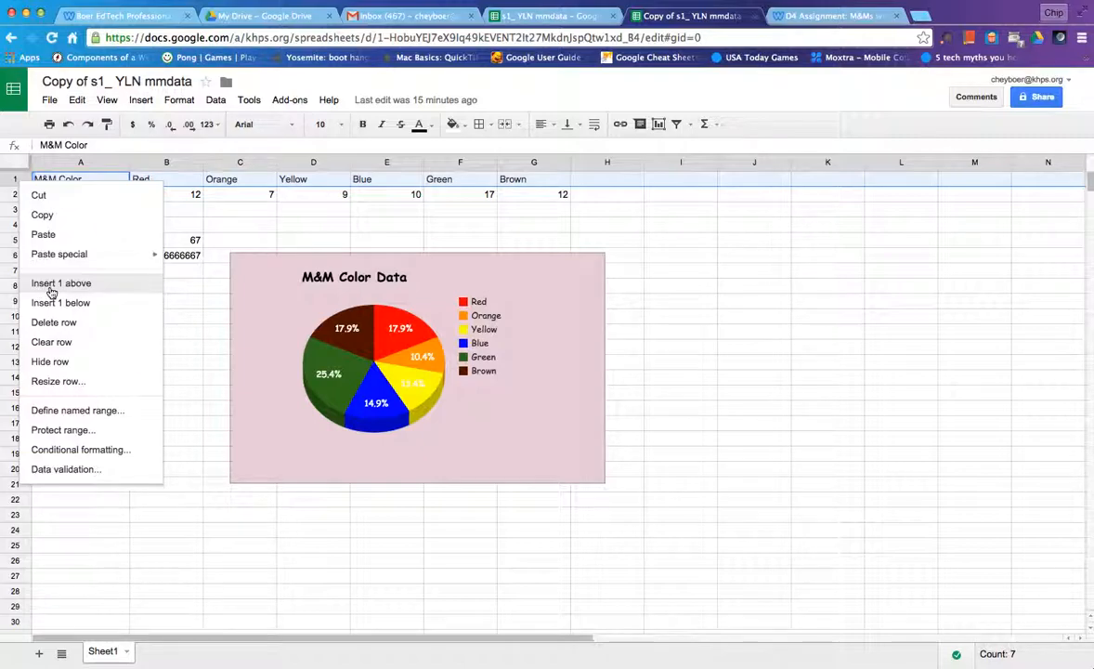
pyautogui.click(52, 288)
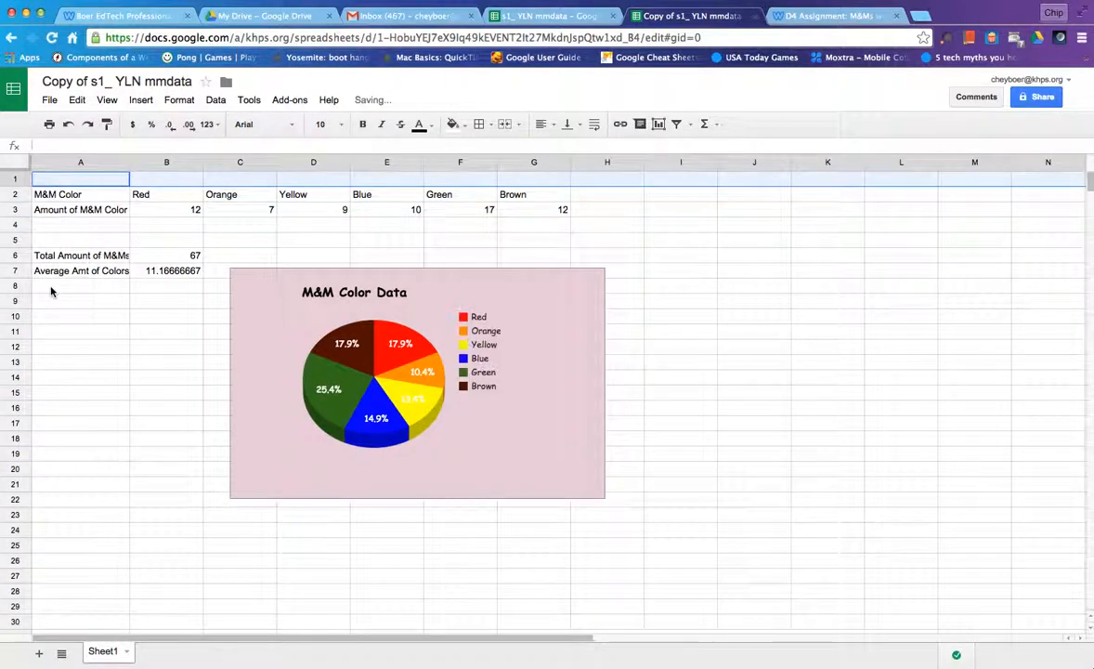
pyautogui.rightClick(18, 179)
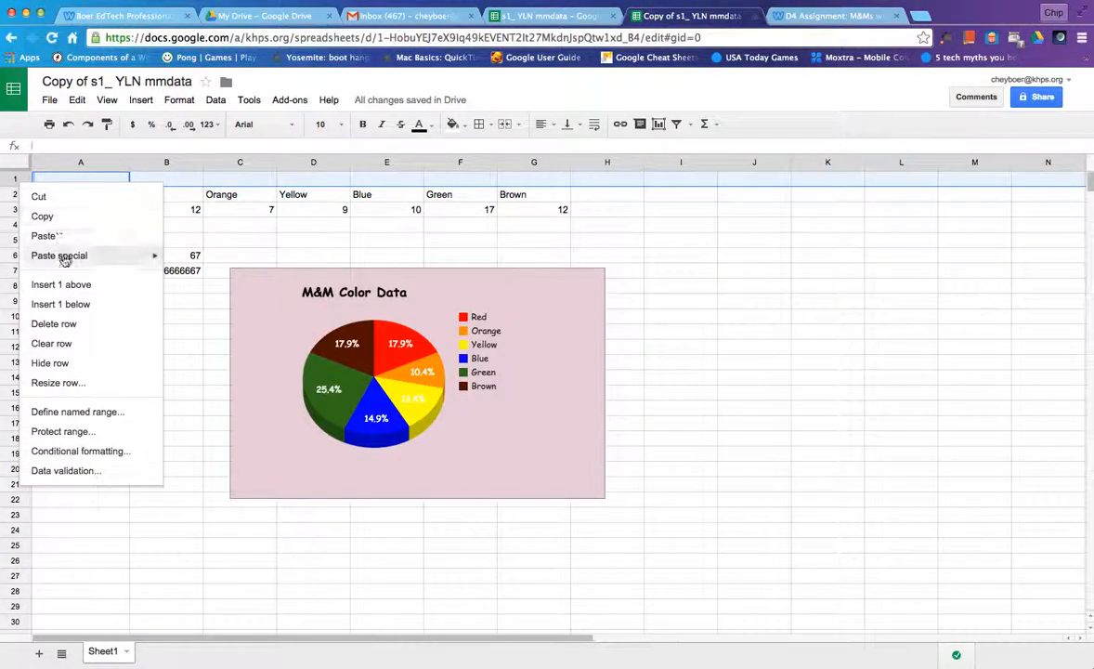
pyautogui.click(61, 284)
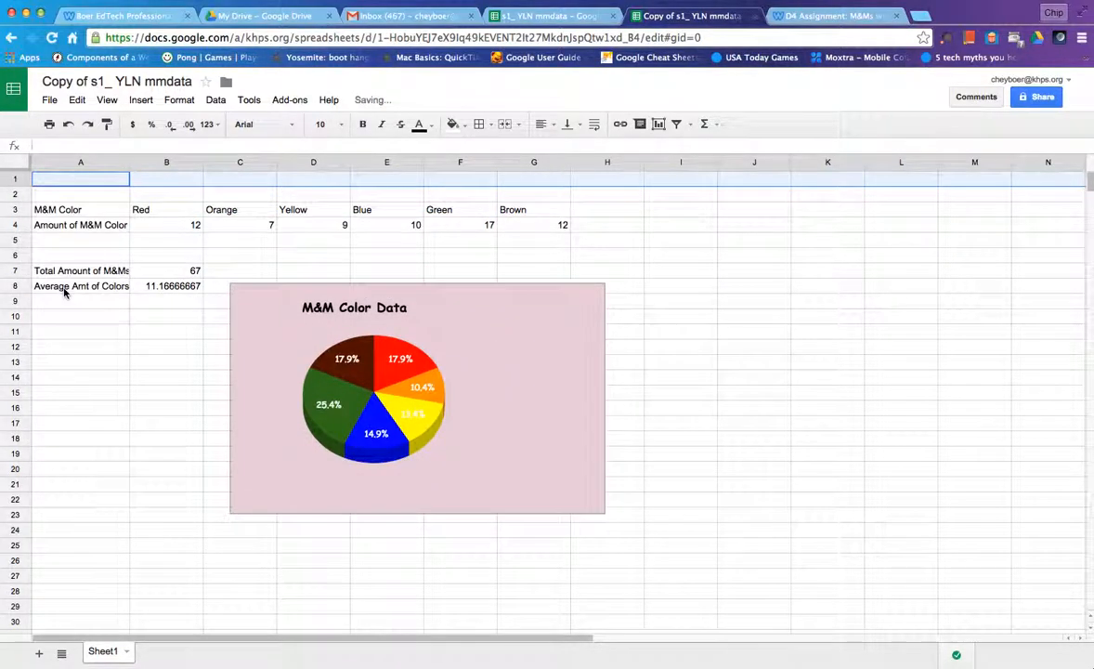
pyautogui.click(107, 333)
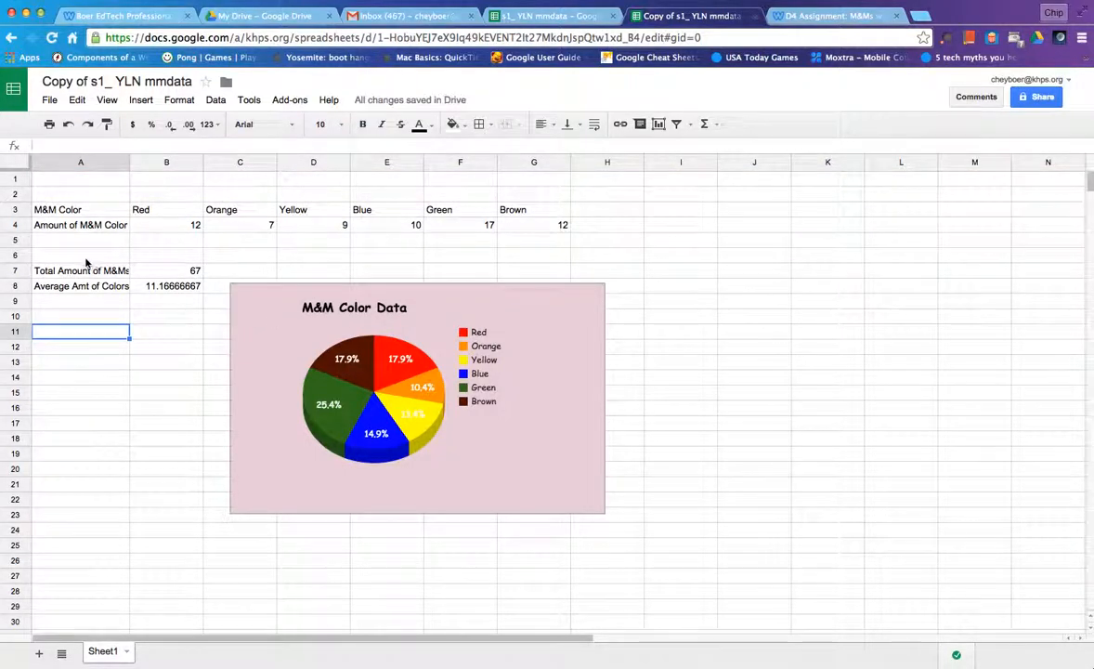
# Delete the extra blank row 6 directly above the Total Amount of M&Ms row
pyautogui.click(18, 256)
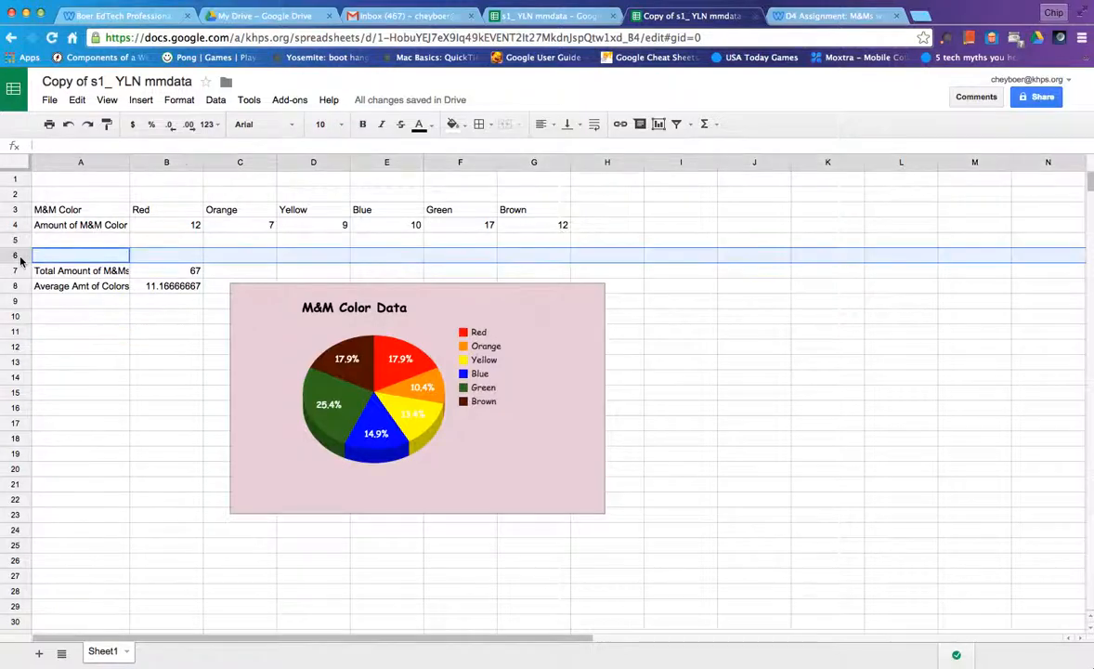
pyautogui.rightClick(20, 261)
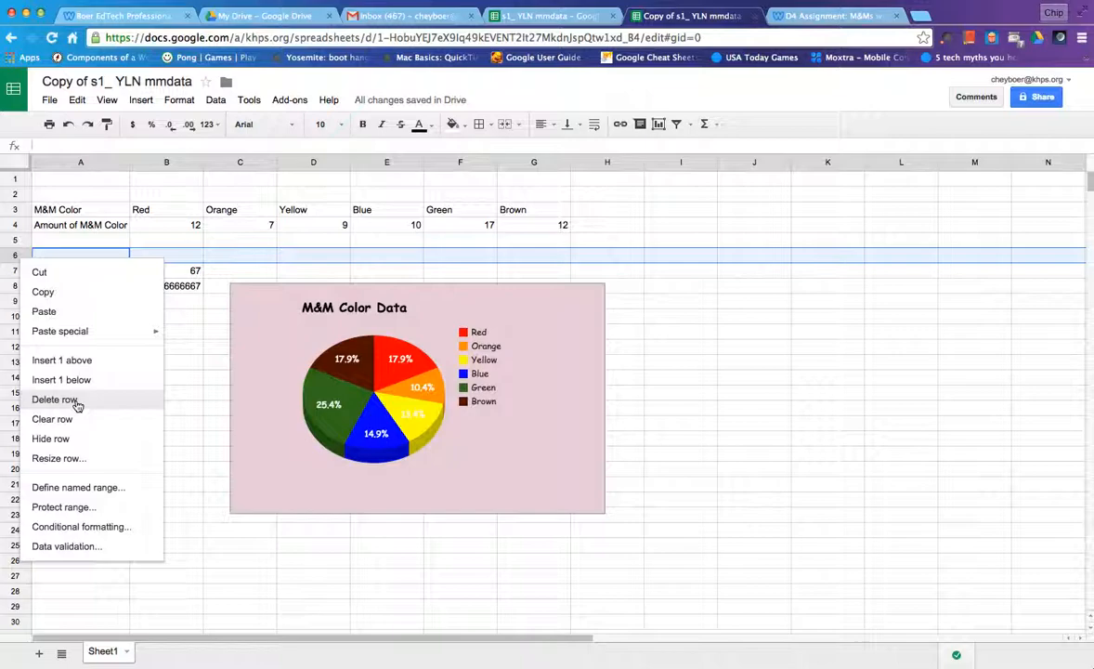
pyautogui.click(77, 402)
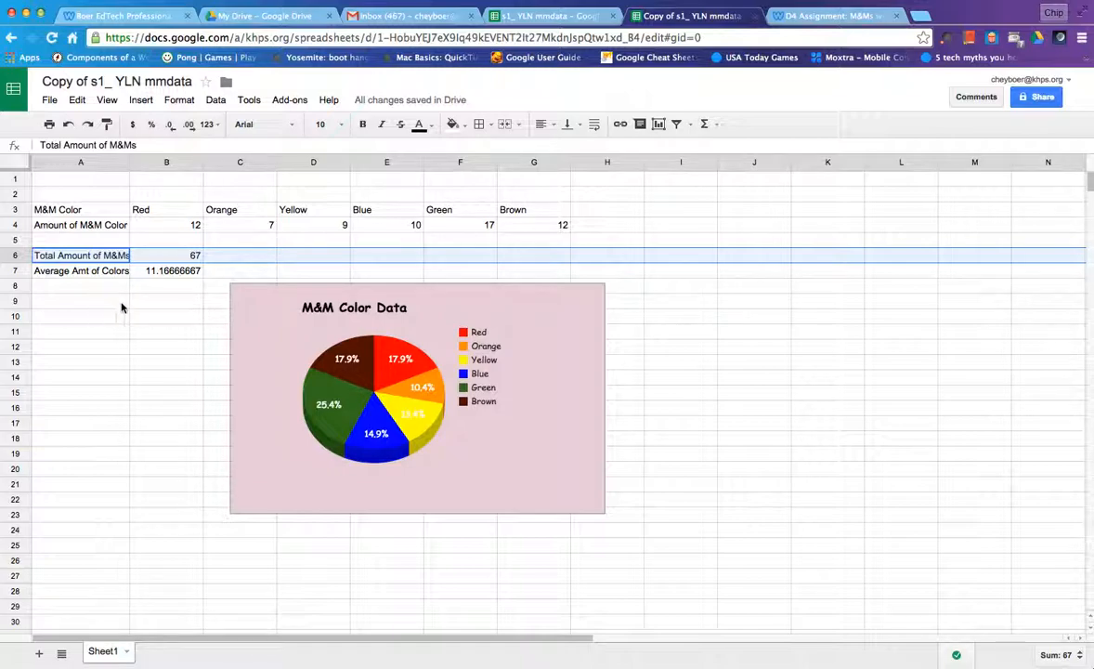
pyautogui.click(118, 316)
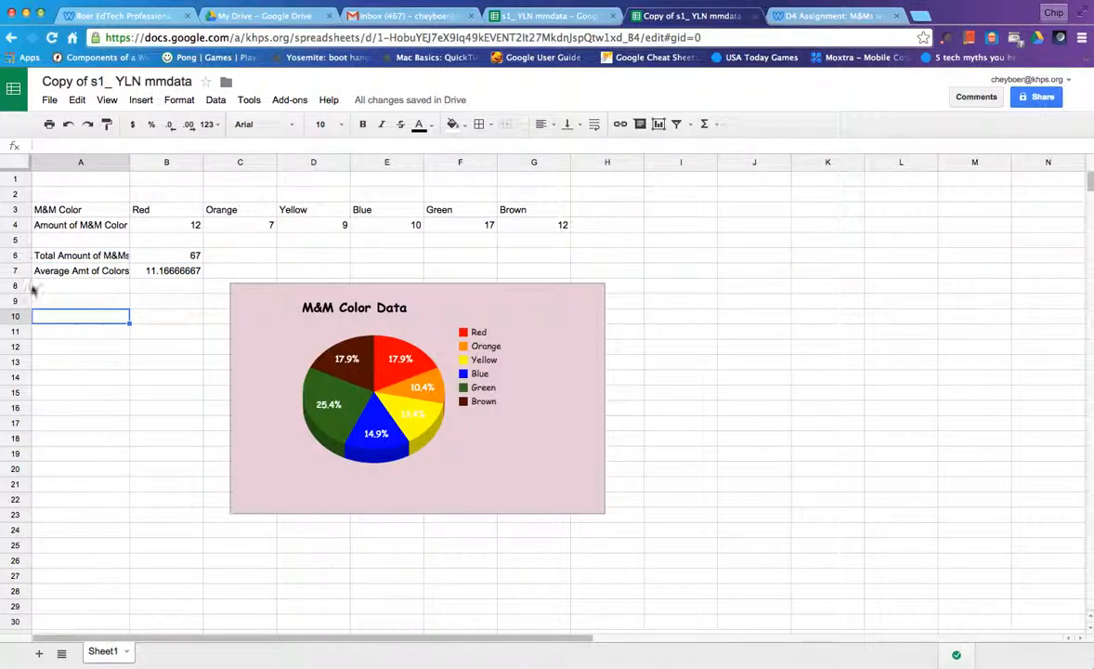
# Enter the title "M&M Data Table: Charting Colors in an M&M Snack Bag" in cell A1, matching the original spreadsheet
pyautogui.click(53, 183)
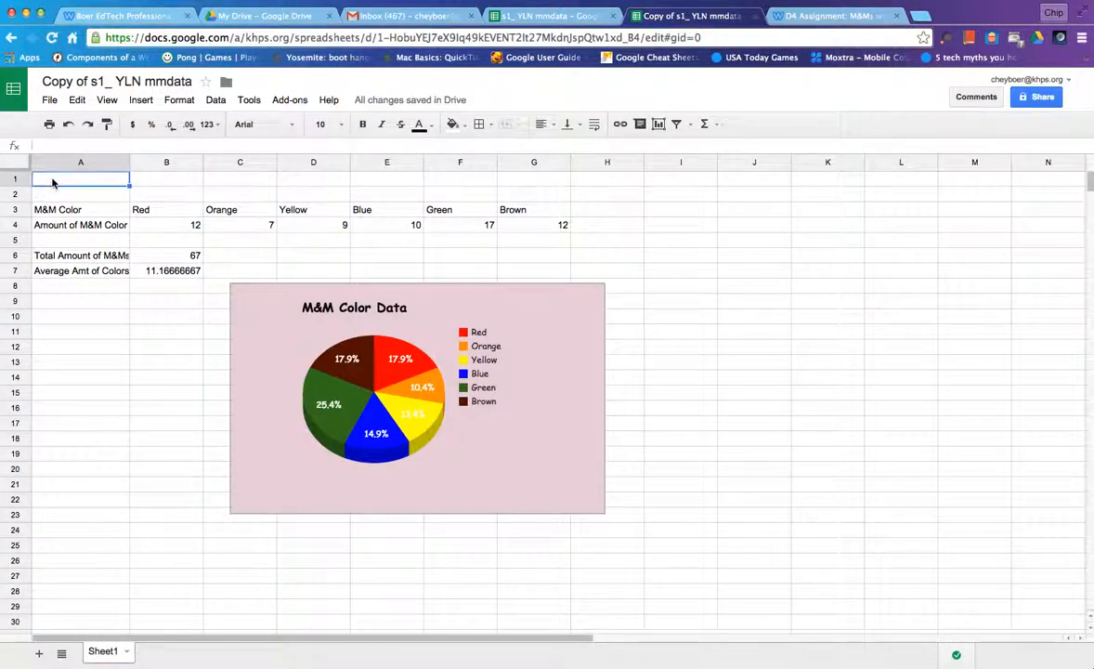
pyautogui.click(525, 17)
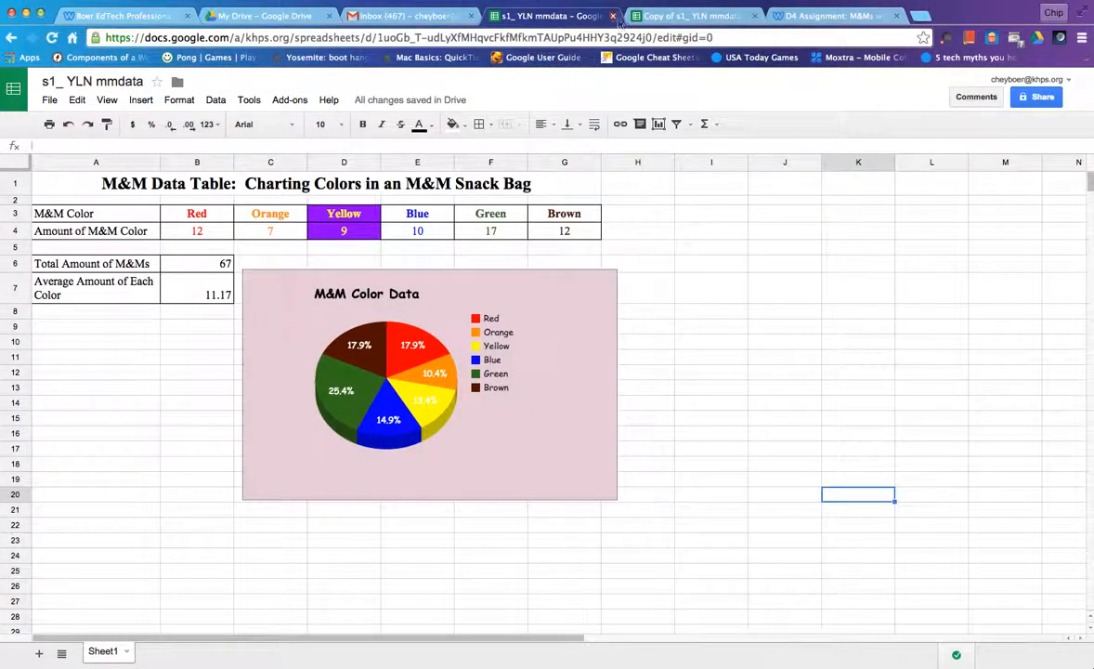
pyautogui.click(655, 17)
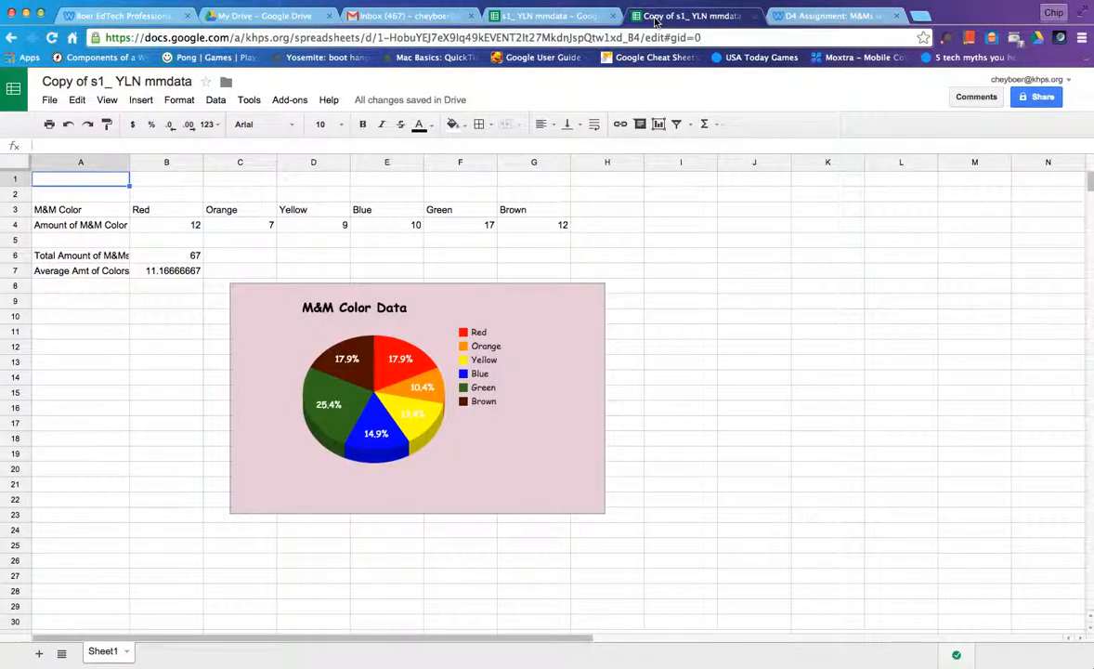
pyautogui.write('M&M ')
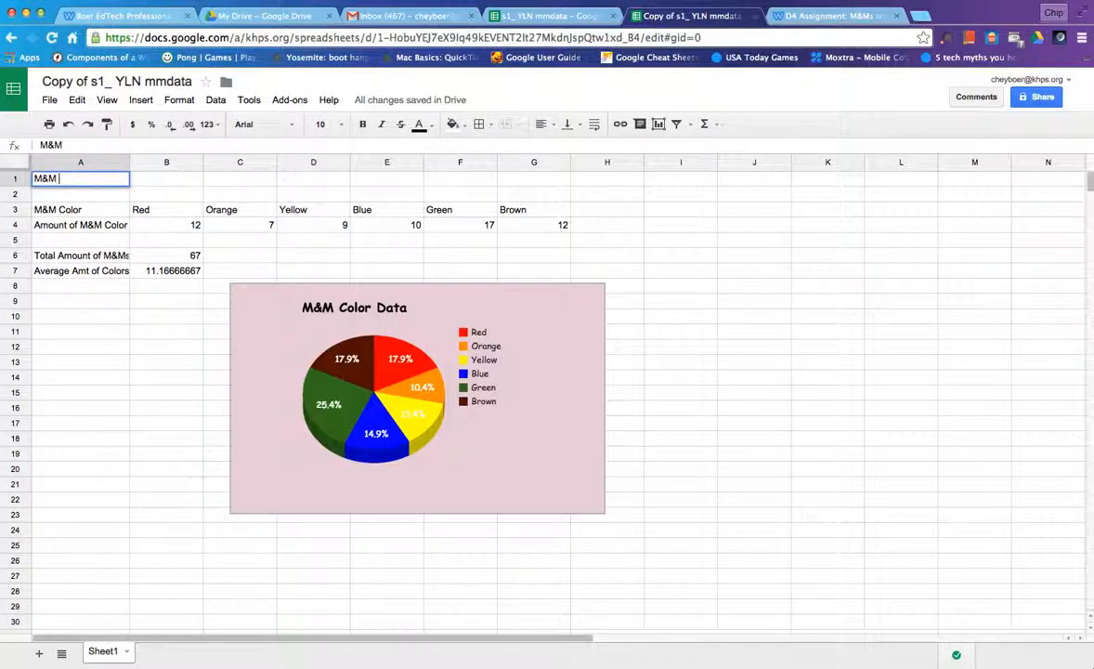
pyautogui.write('Data Table:  CHarting C')
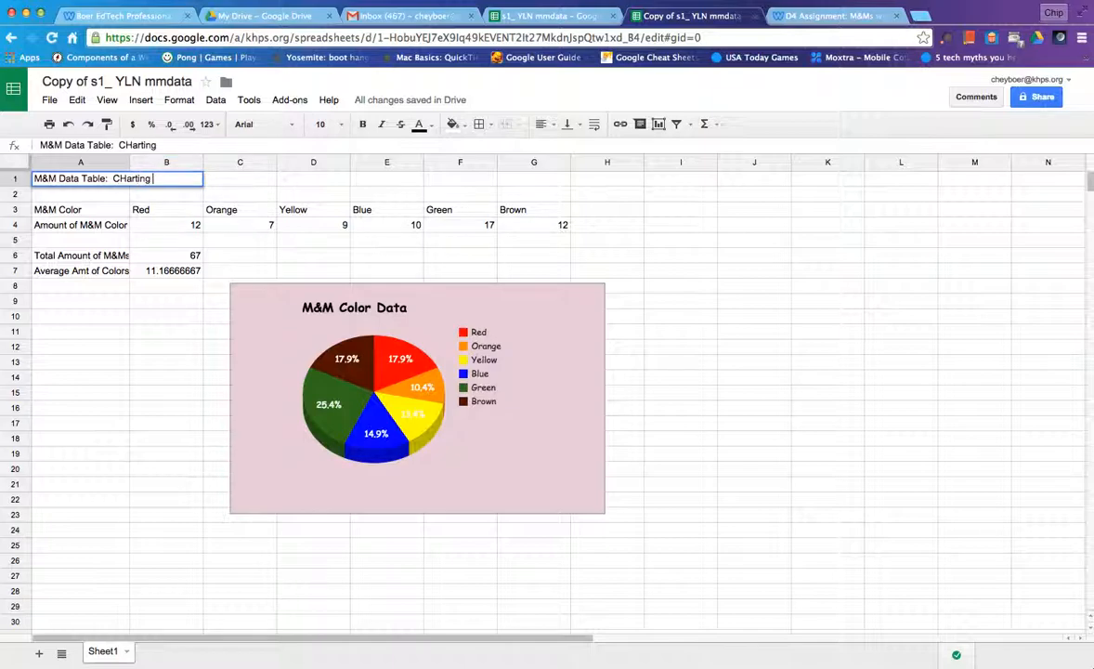
pyautogui.press('BackSpace')
pyautogui.press('BackSpace')
pyautogui.press('BackSpace')
pyautogui.press('BackSpace')
pyautogui.press('BackSpace')
pyautogui.press('BackSpace')
pyautogui.press('BackSpace')
pyautogui.press('BackSpace')
pyautogui.press('BackSpace')
pyautogui.write('harting co')
pyautogui.press('BackSpace')
pyautogui.press('BackSpace')
pyautogui.write('Colors')
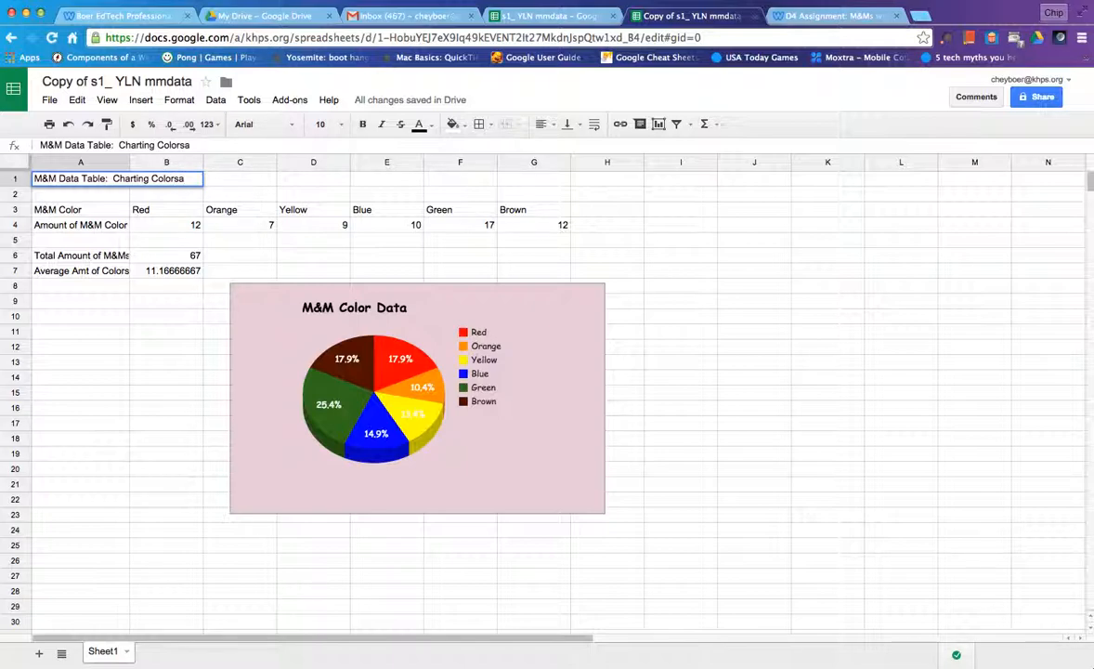
pyautogui.click(561, 17)
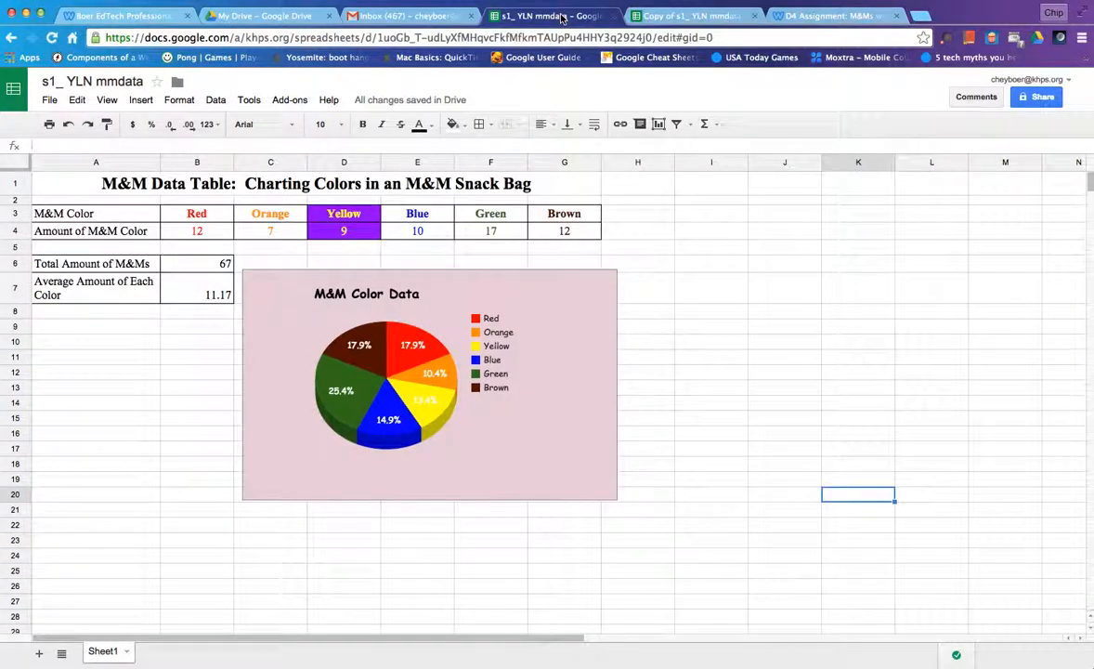
pyautogui.click(682, 16)
pyautogui.write('in')
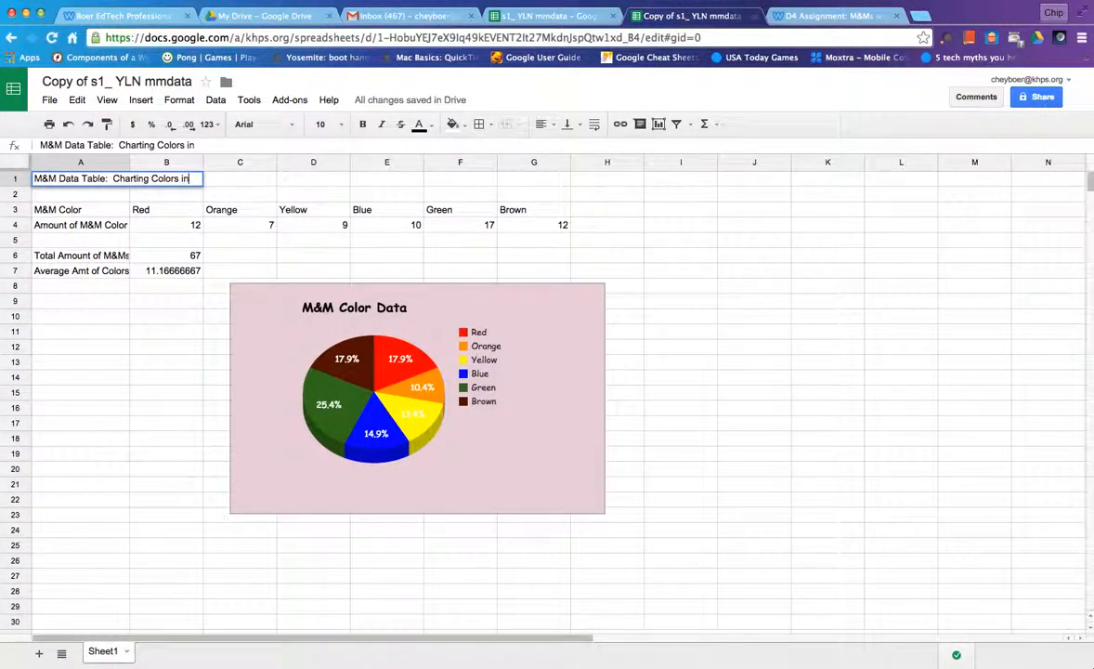
pyautogui.write(' an M')
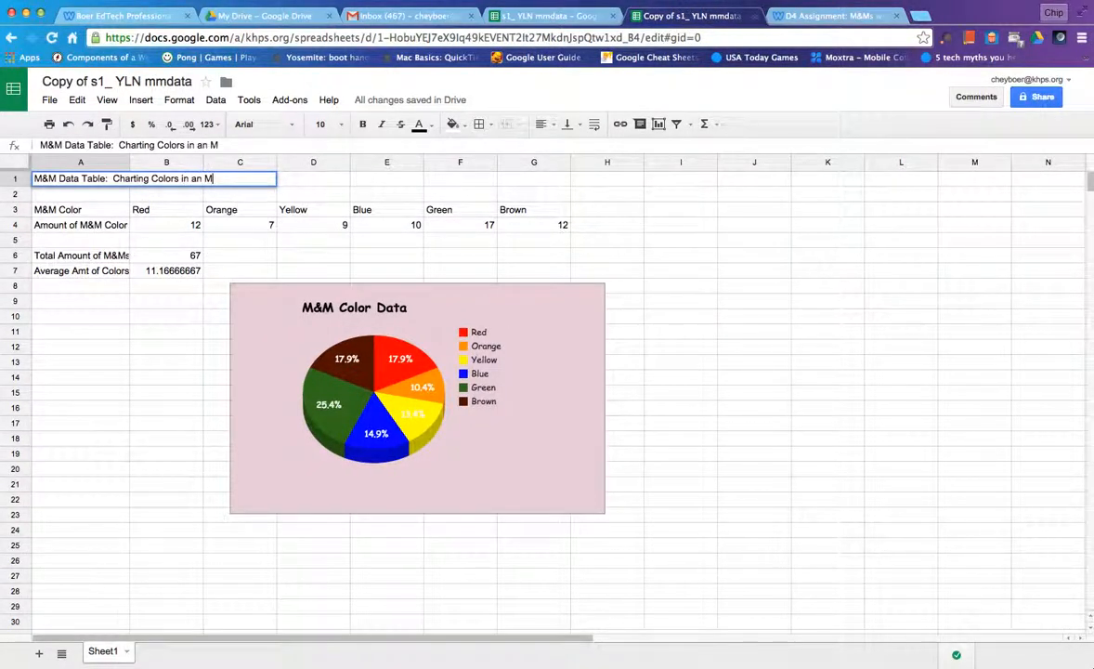
pyautogui.write('&M Snack Bag')
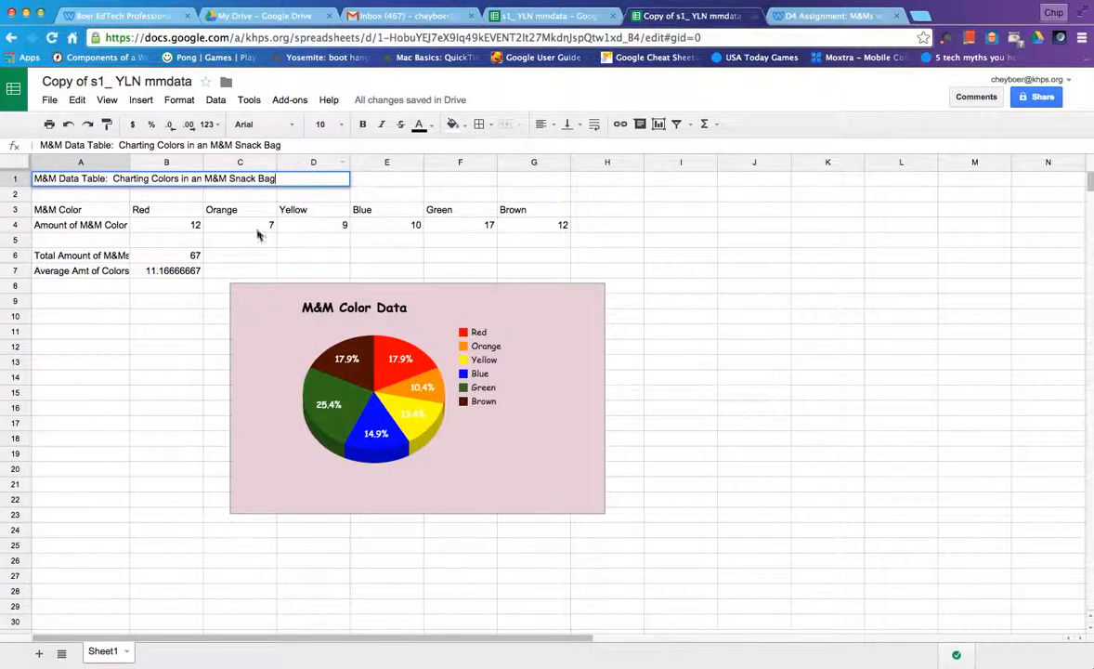
pyautogui.click(133, 294)
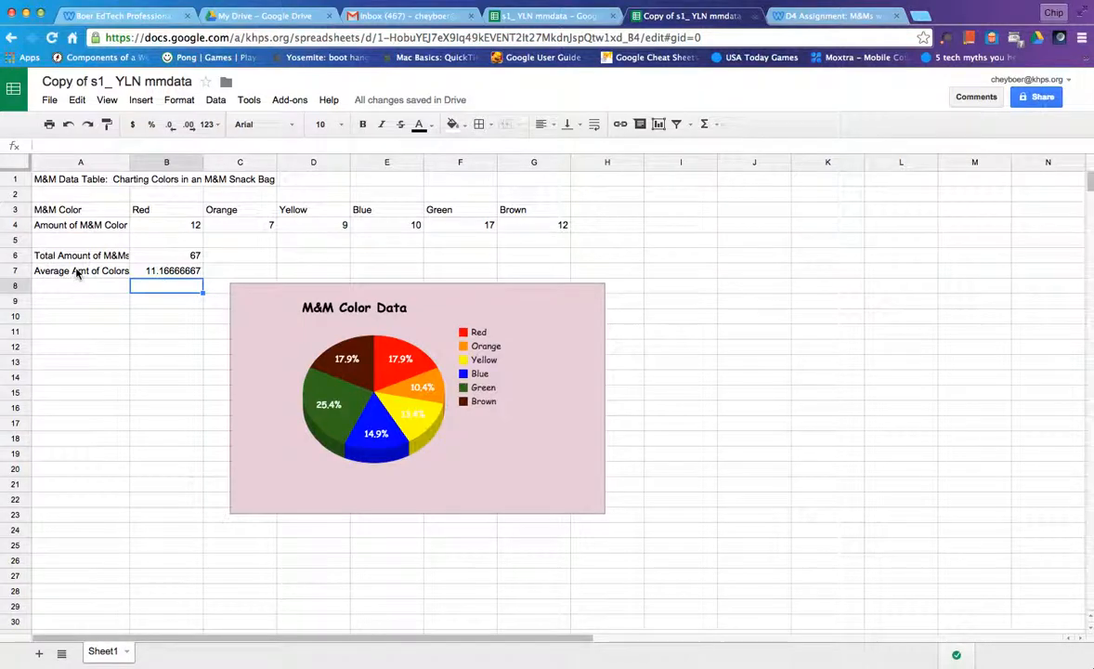
# Check the original spreadsheet's wording and change the label in cell A7 to "Average Amount of Each Color"
pyautogui.click(548, 16)
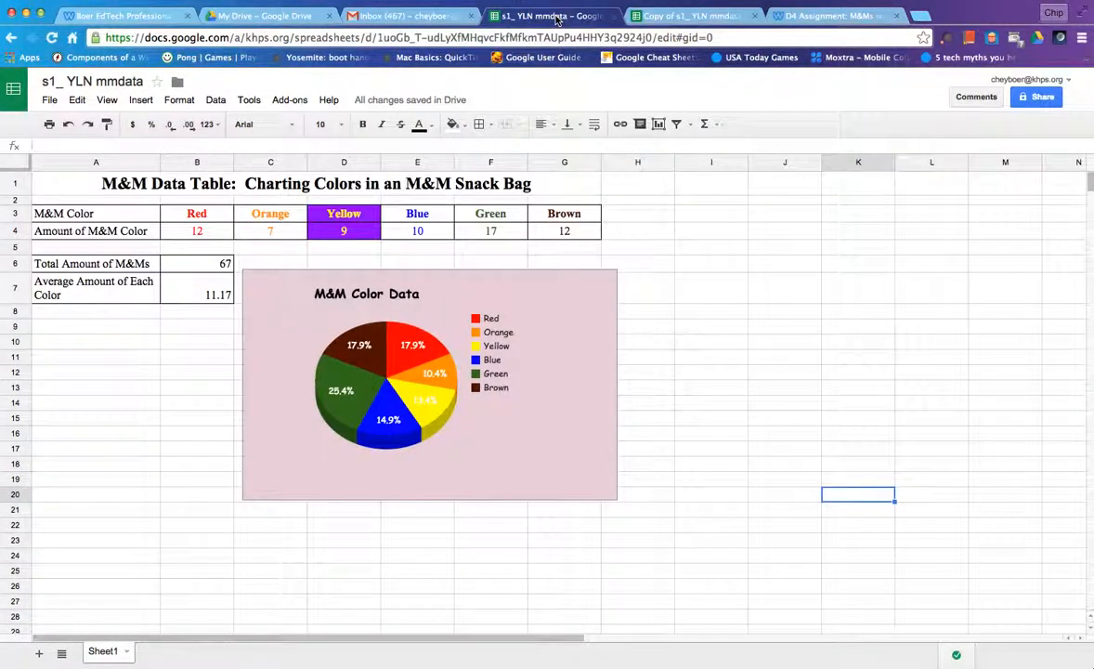
pyautogui.click(656, 17)
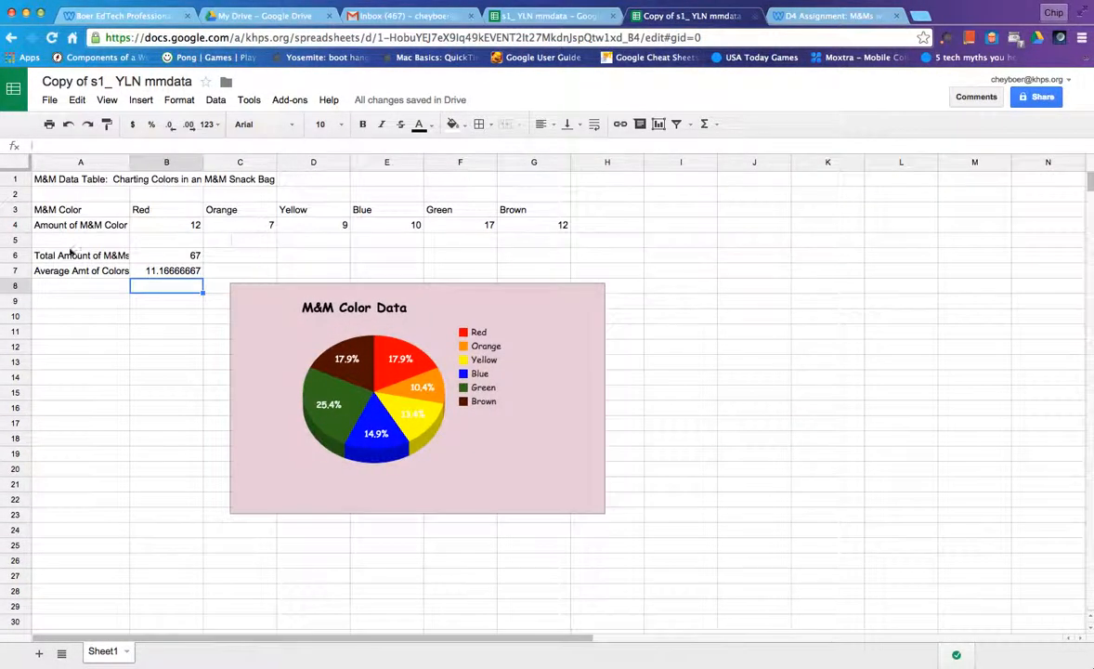
pyautogui.click(85, 272)
pyautogui.doubleClick(87, 269)
pyautogui.click(87, 270)
pyautogui.write('oun')
pyautogui.press('BackSpace')
pyautogui.press('Right')
pyautogui.press('Right')
pyautogui.press('Right')
pyautogui.write('Each')
pyautogui.press('BackSpace')
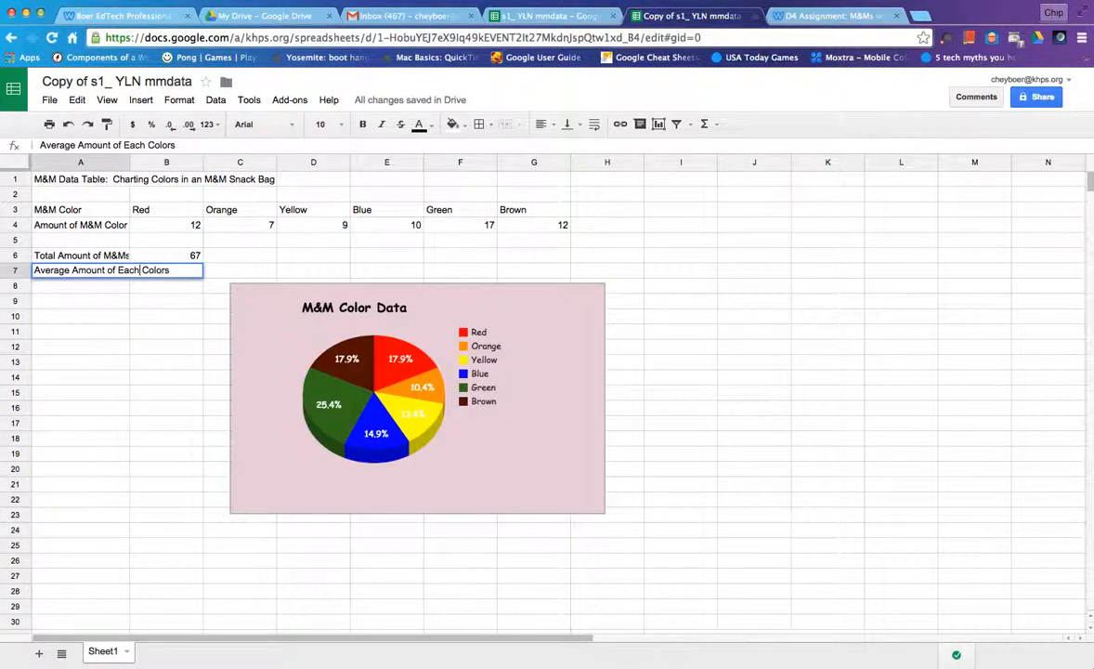
pyautogui.press('BackSpace')
pyautogui.press('Return')
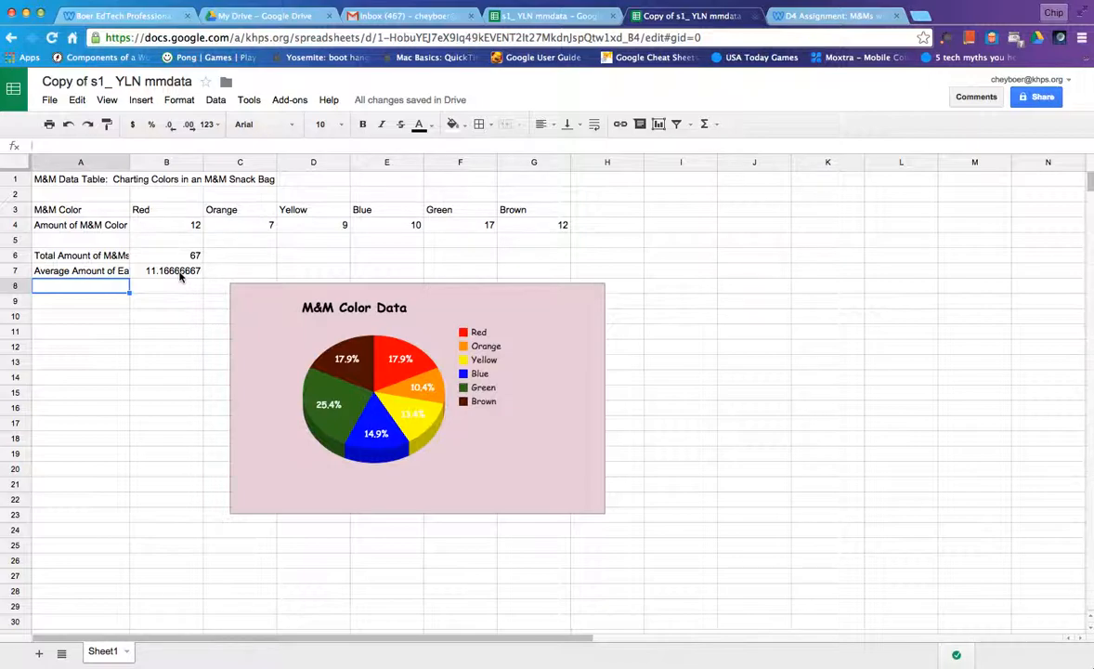
# Set the font of the title and data cells A1:G7 to Times New Roman
pyautogui.click(112, 273)
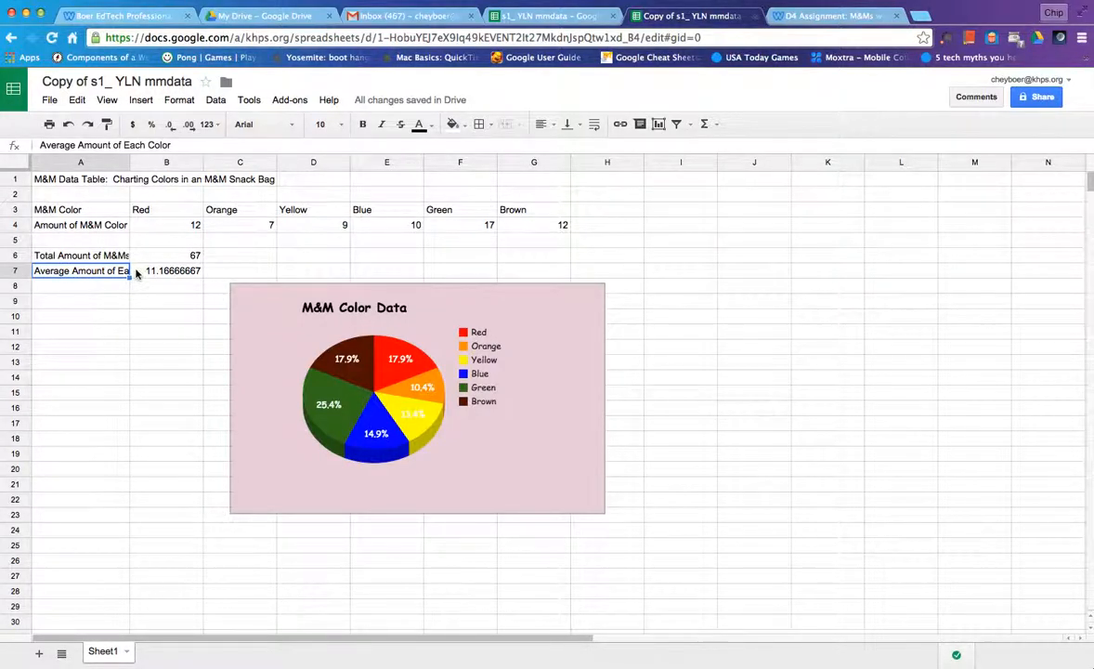
pyautogui.click(63, 181)
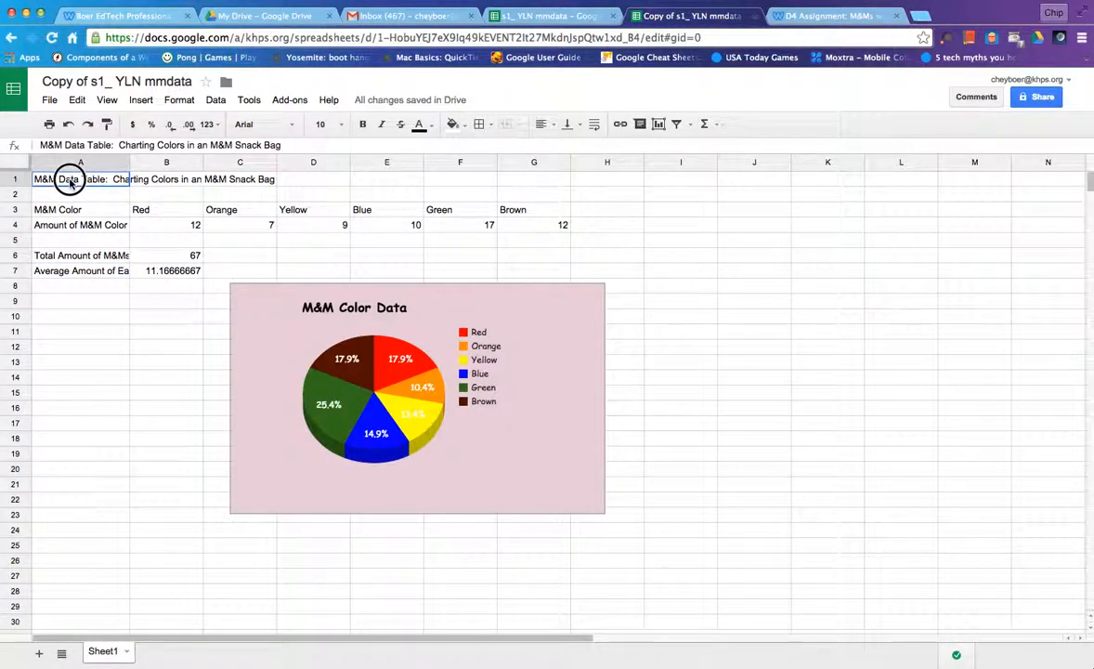
pyautogui.moveTo(70, 181); pyautogui.dragTo(538, 272)
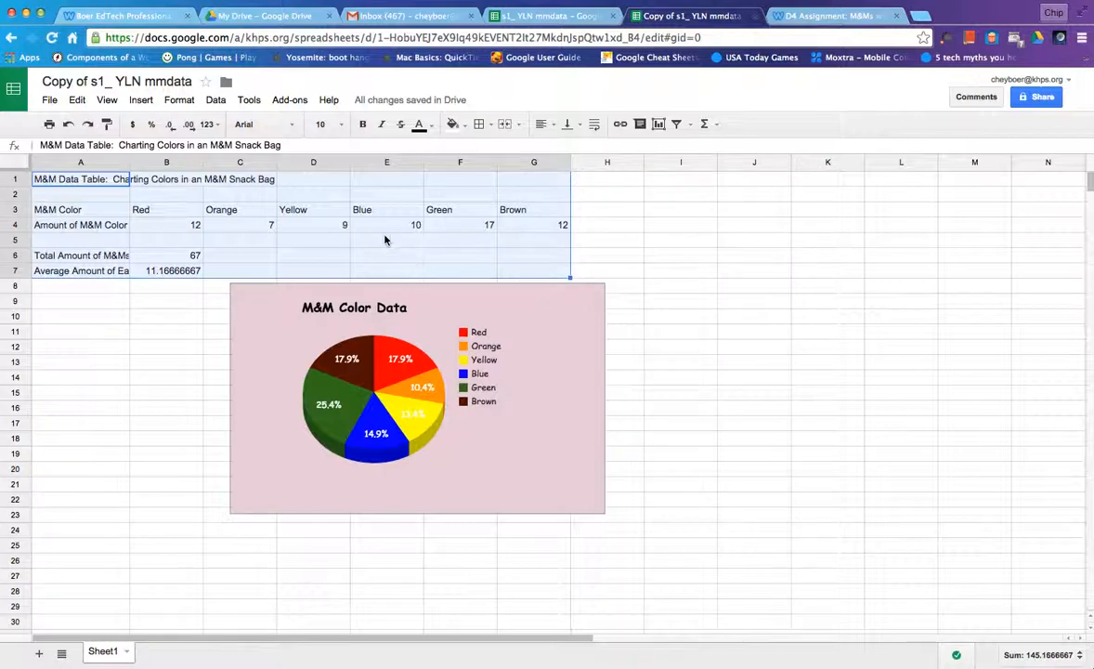
pyautogui.click(294, 128)
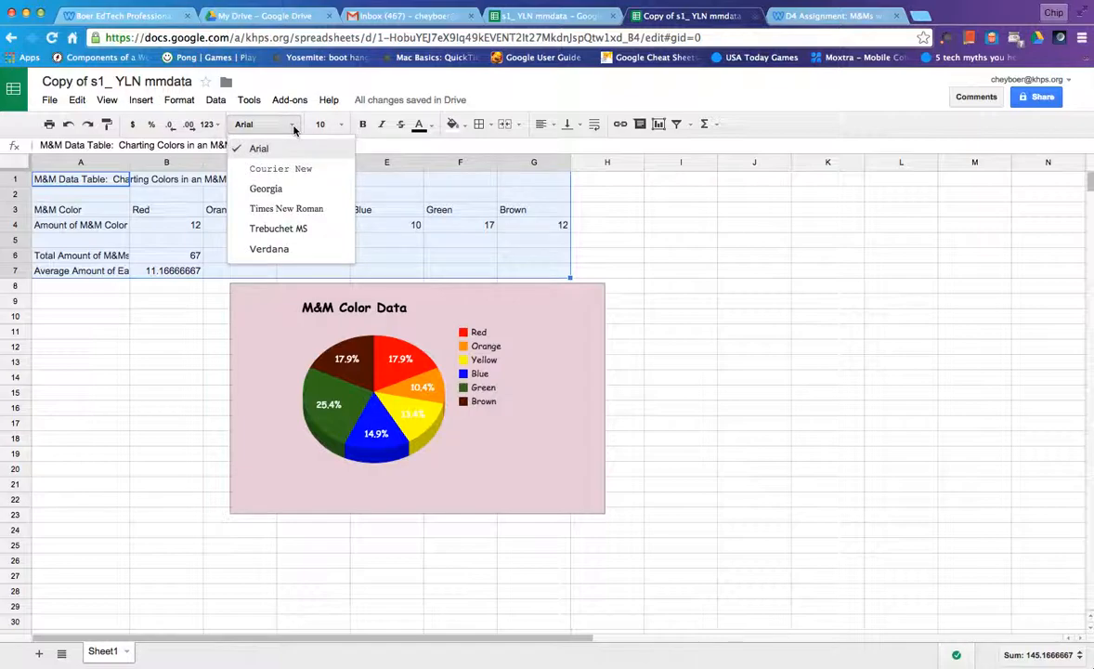
pyautogui.click(307, 219)
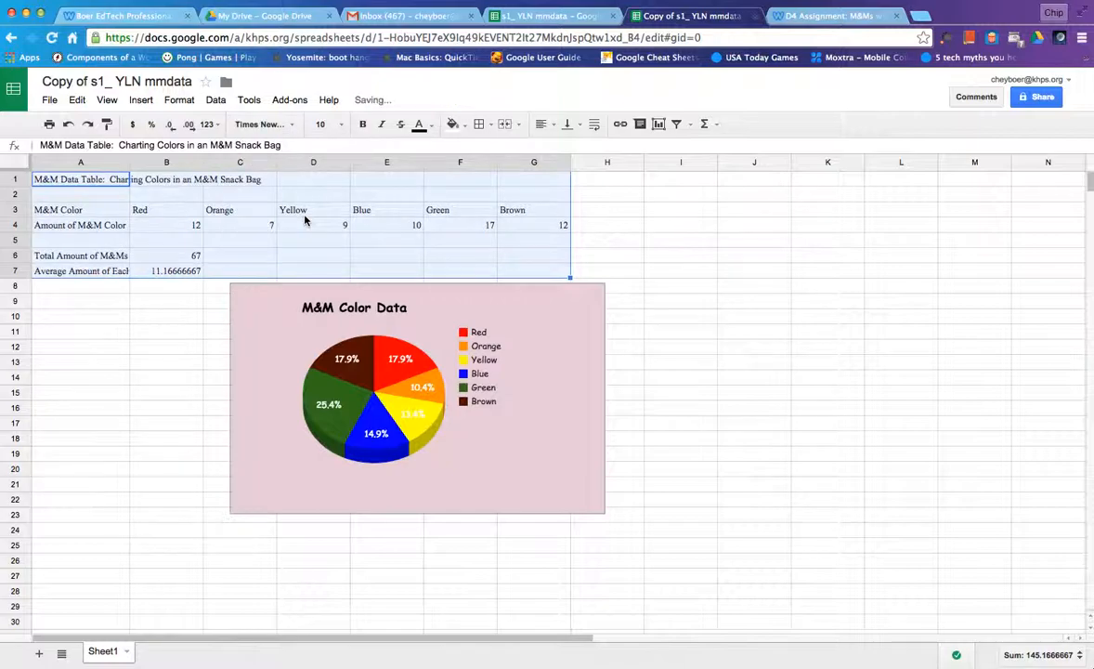
pyautogui.click(156, 337)
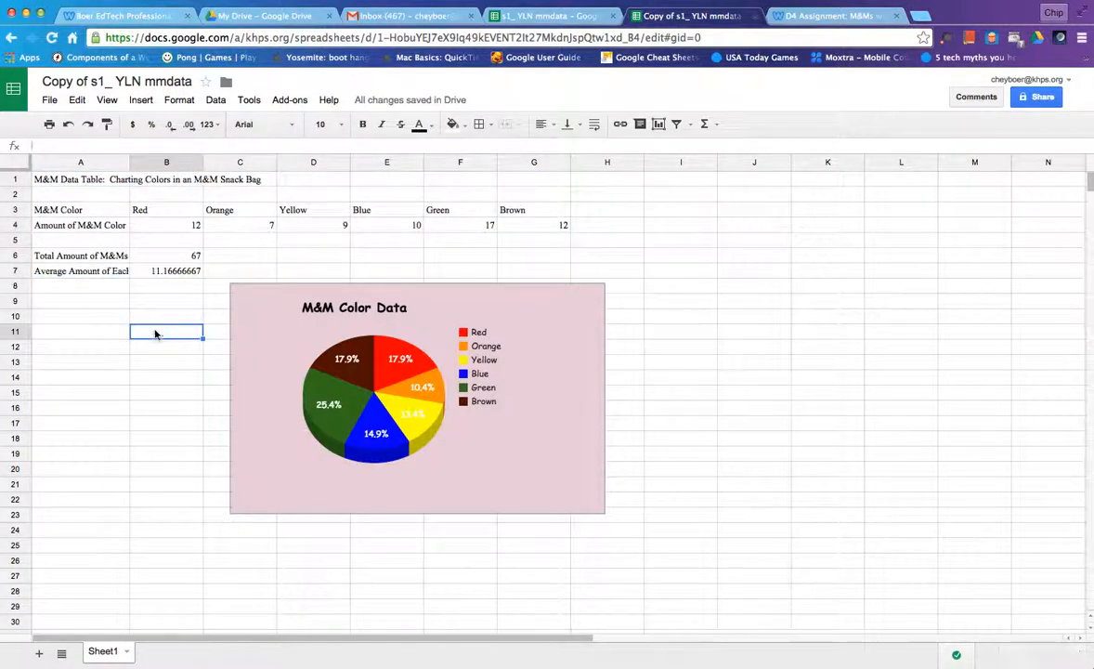
# Set the font size of the title in cell A1 to 18
pyautogui.click(80, 181)
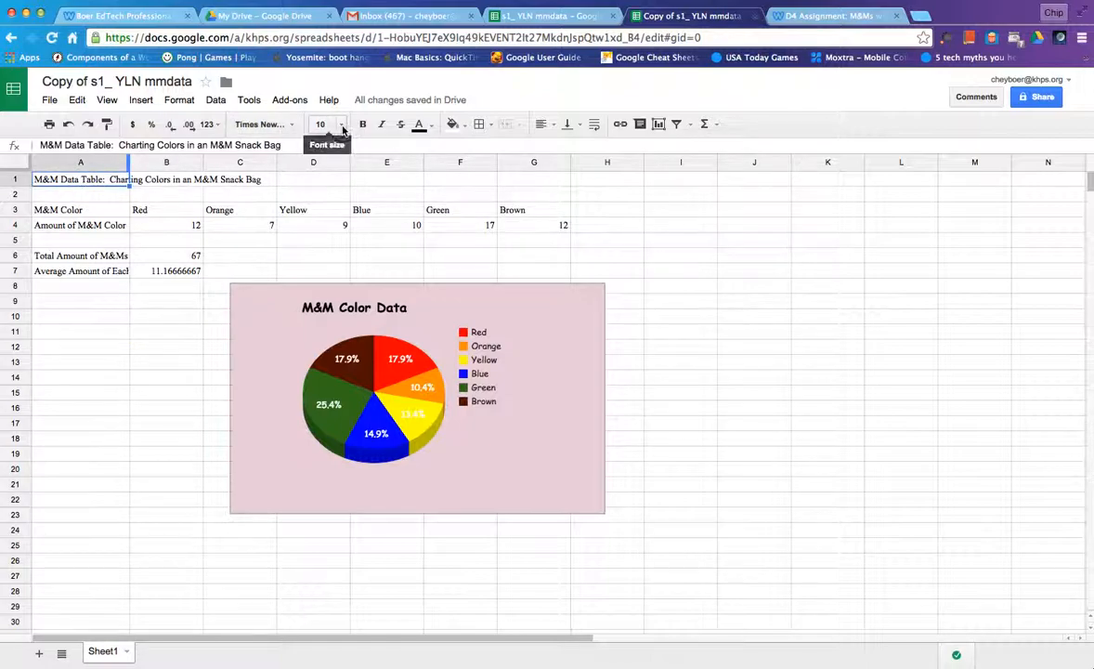
pyautogui.click(334, 124)
pyautogui.click(327, 305)
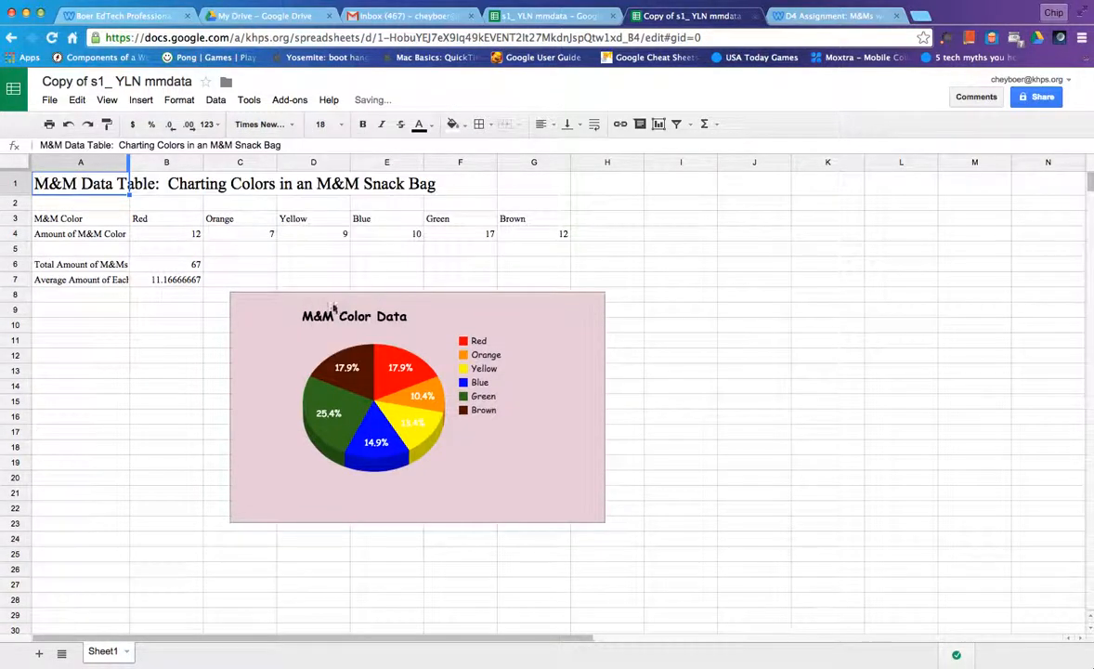
# Set the font size of the data cells A3:G7 to 12
pyautogui.click(86, 219)
pyautogui.moveTo(87, 219); pyautogui.dragTo(548, 284)
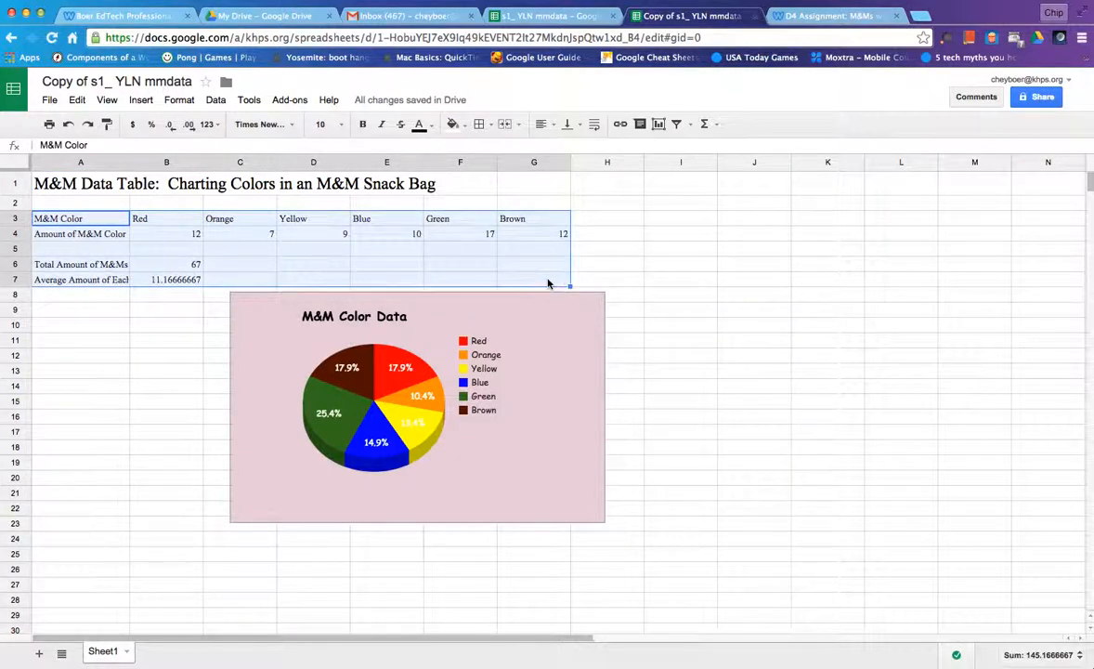
pyautogui.click(325, 124)
pyautogui.click(345, 266)
pyautogui.click(144, 350)
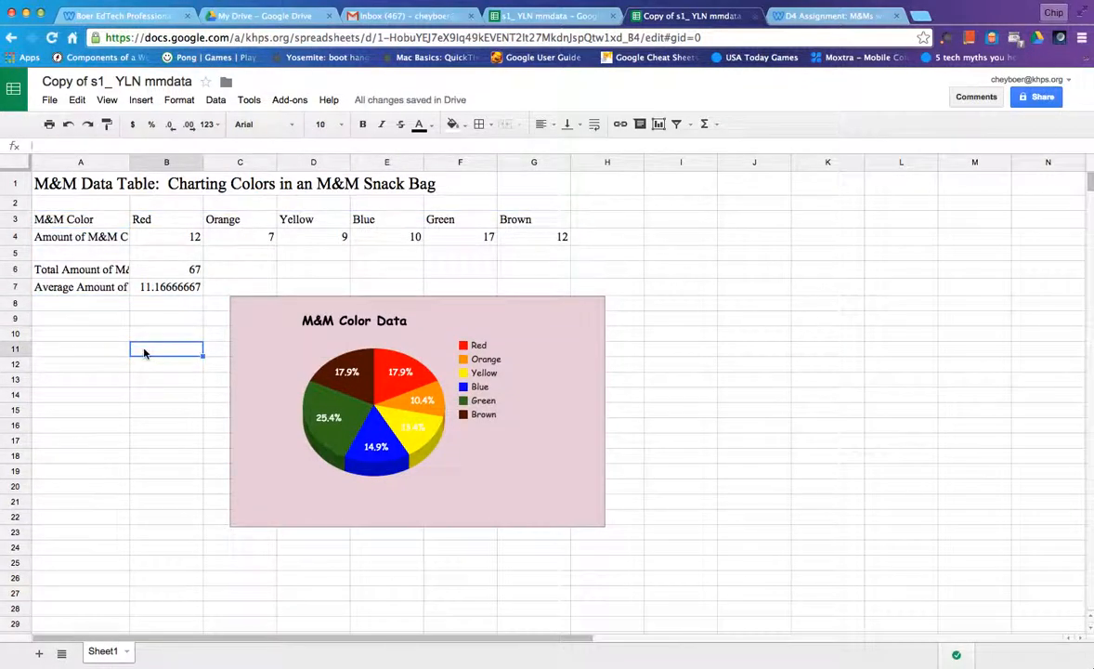
# Check the original spreadsheet and reduce the average in cell B7 of the copy to two decimal places
pyautogui.click(544, 16)
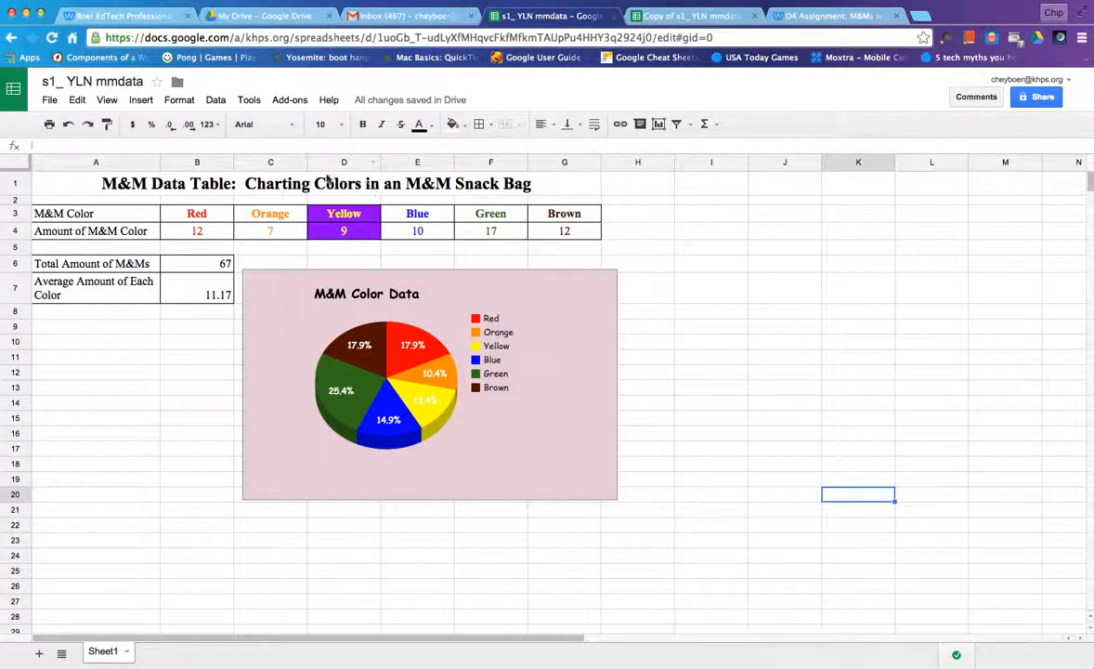
pyautogui.click(688, 16)
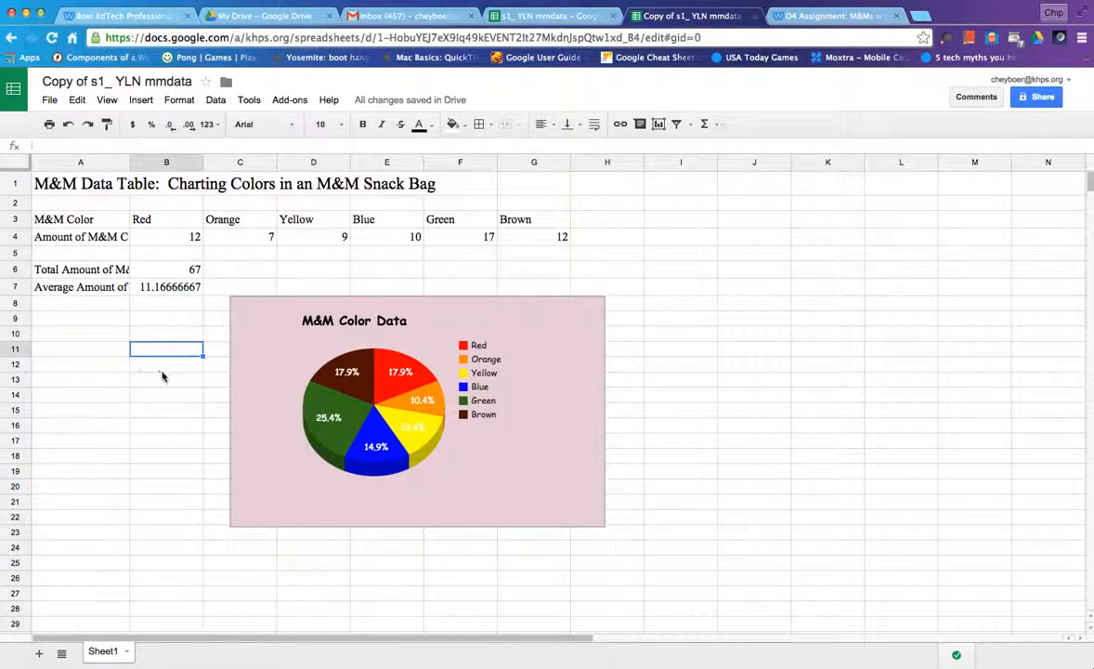
pyautogui.click(186, 291)
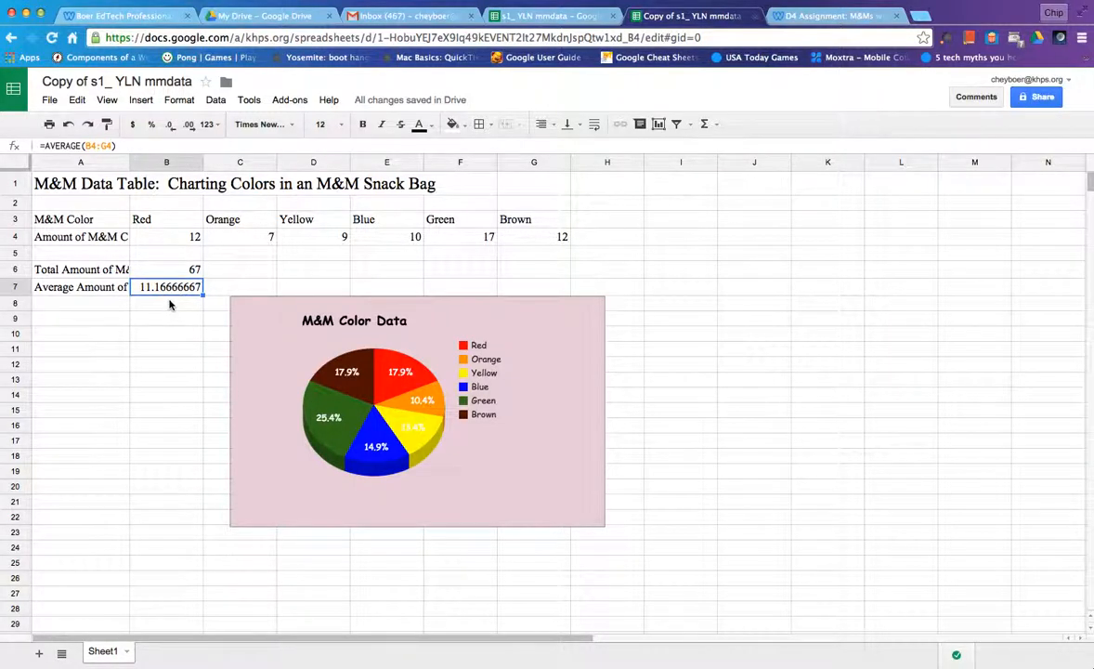
pyautogui.click(190, 132)
pyautogui.click(172, 128)
pyautogui.click(172, 128)
pyautogui.click(172, 128)
pyautogui.click(173, 129)
pyautogui.click(173, 130)
pyautogui.click(174, 130)
pyautogui.click(174, 131)
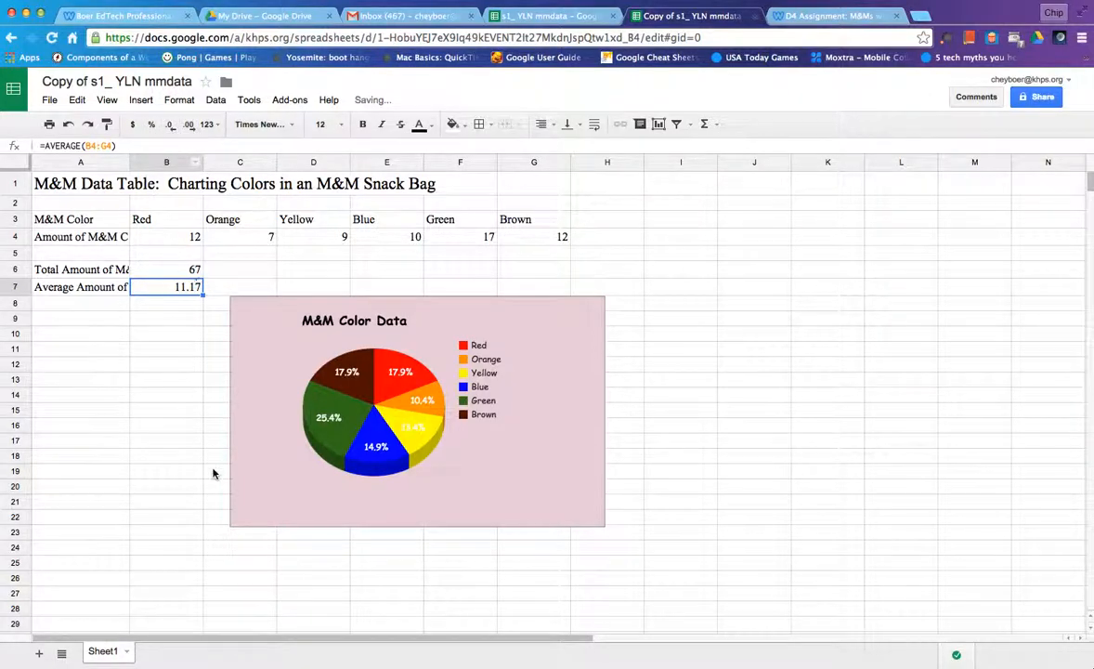
pyautogui.click(160, 356)
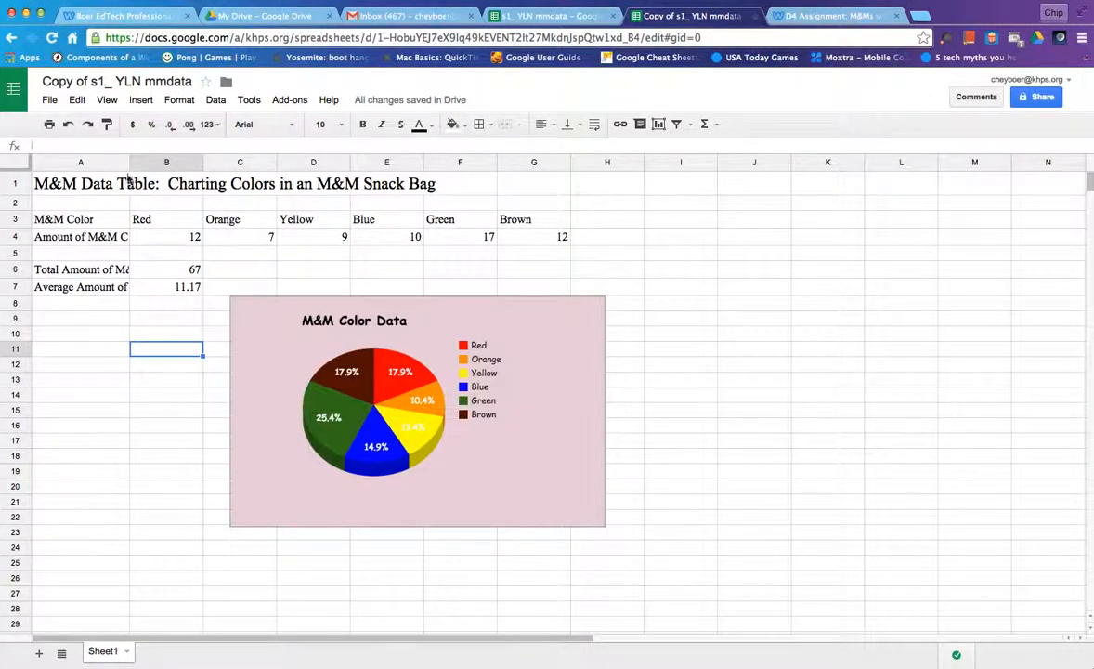
# Resize column A to fit the "Amount of M&M Color" and "Total Amount of M&Ms" labels instead of the full title width
pyautogui.moveTo(130, 163)
pyautogui.mouseDown()
pyautogui.moveTo(158, 164)
pyautogui.moveTo(142, 170)
pyautogui.mouseUp()
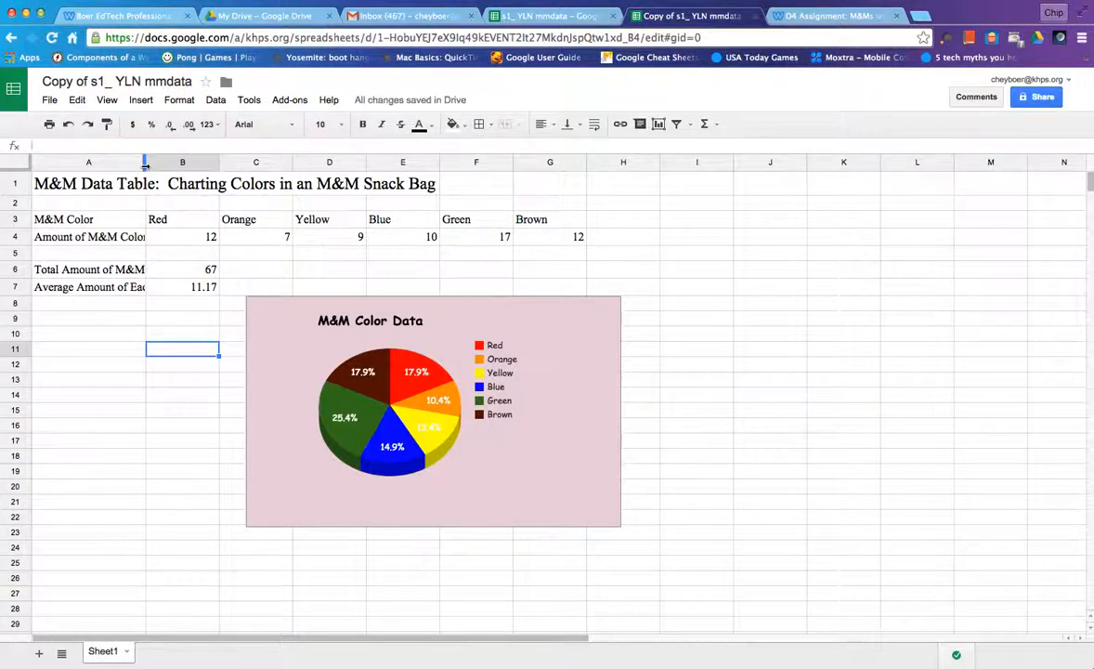
pyautogui.doubleClick(145, 164)
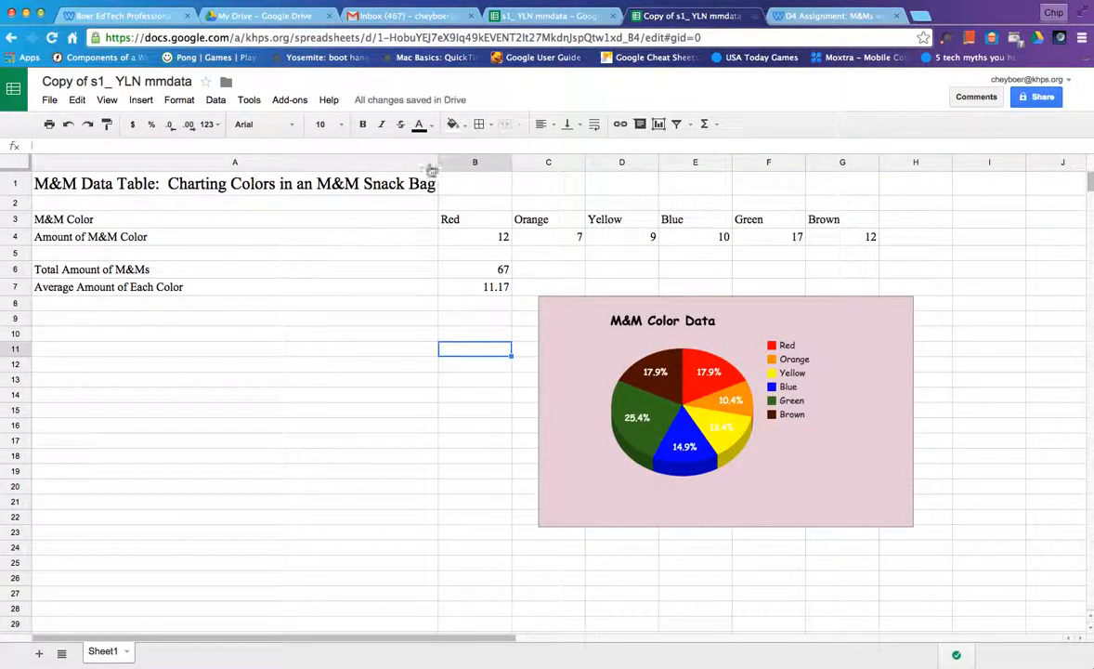
pyautogui.moveTo(439, 165); pyautogui.dragTo(154, 159)
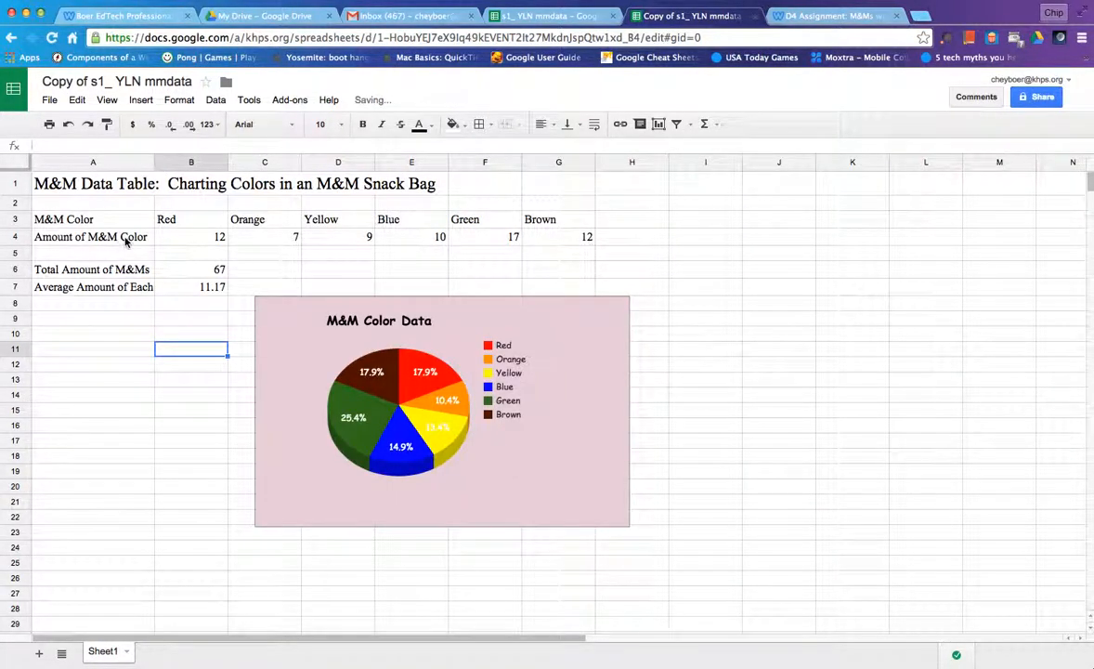
pyautogui.click(69, 288)
pyautogui.click(93, 316)
pyautogui.click(90, 291)
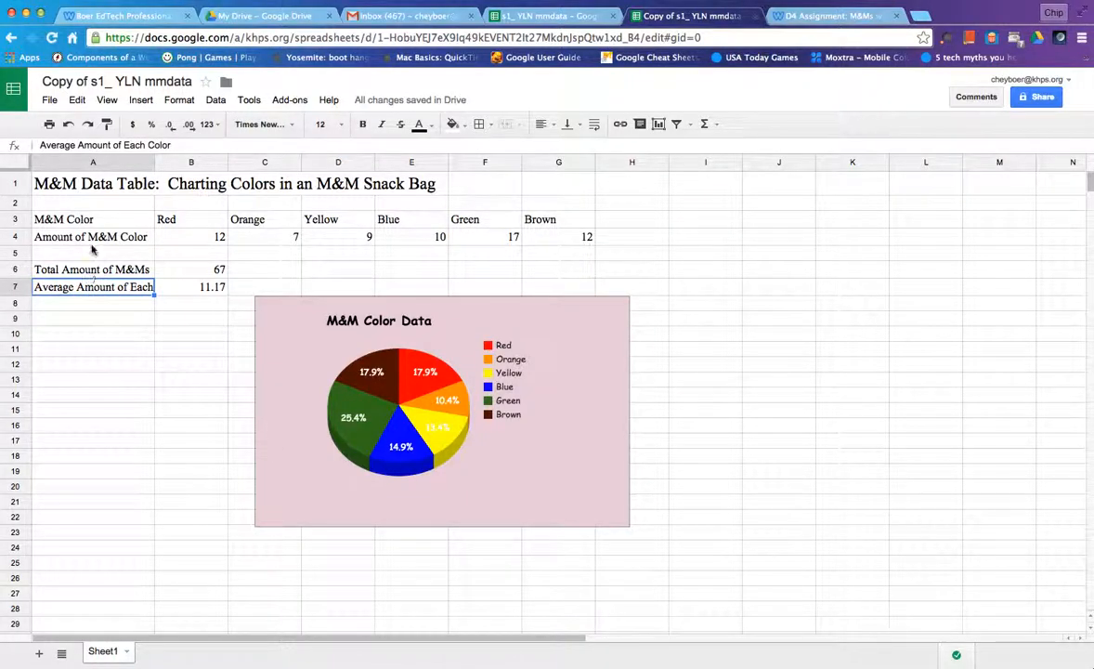
pyautogui.click(144, 323)
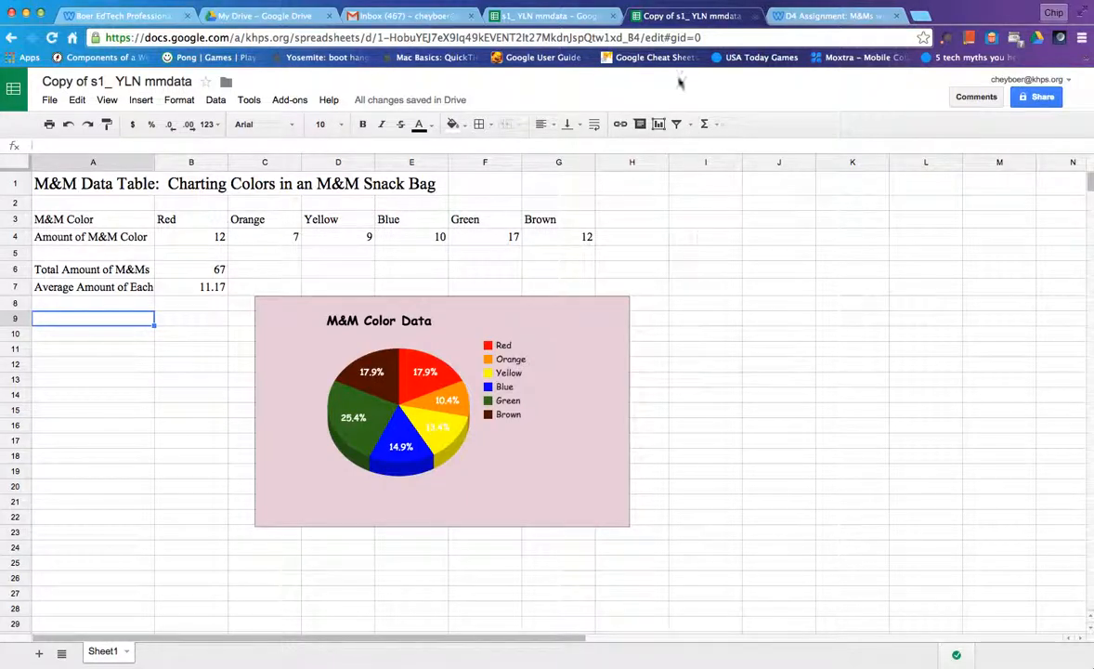
# Compare the title with the original spreadsheet and merge cells A1:G1 in the copy
pyautogui.click(522, 18)
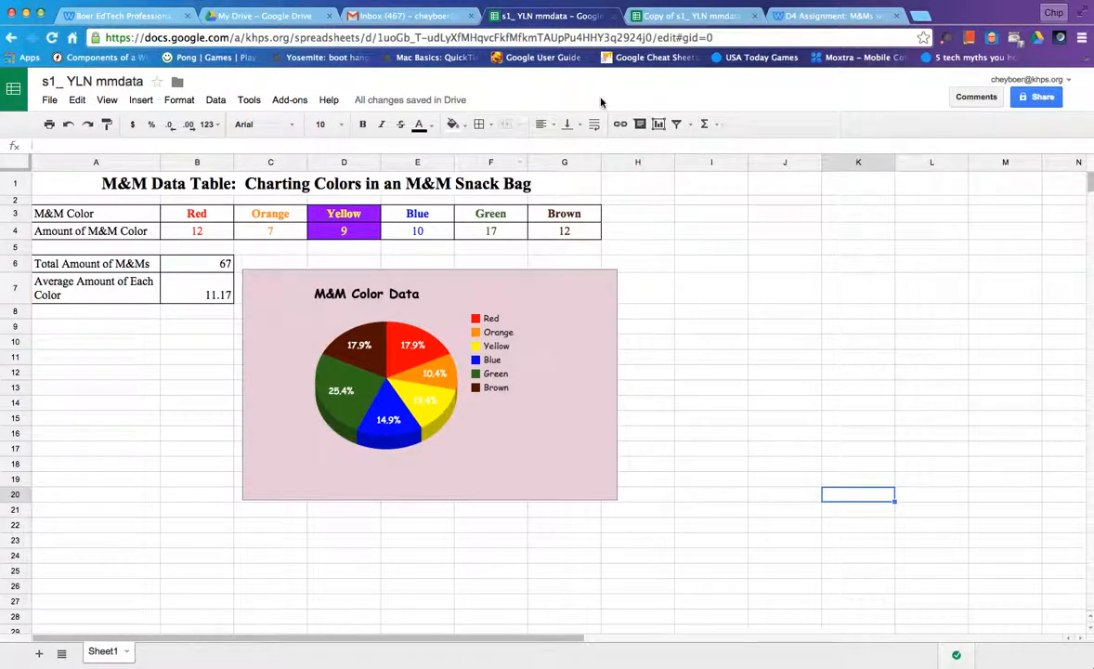
pyautogui.click(692, 19)
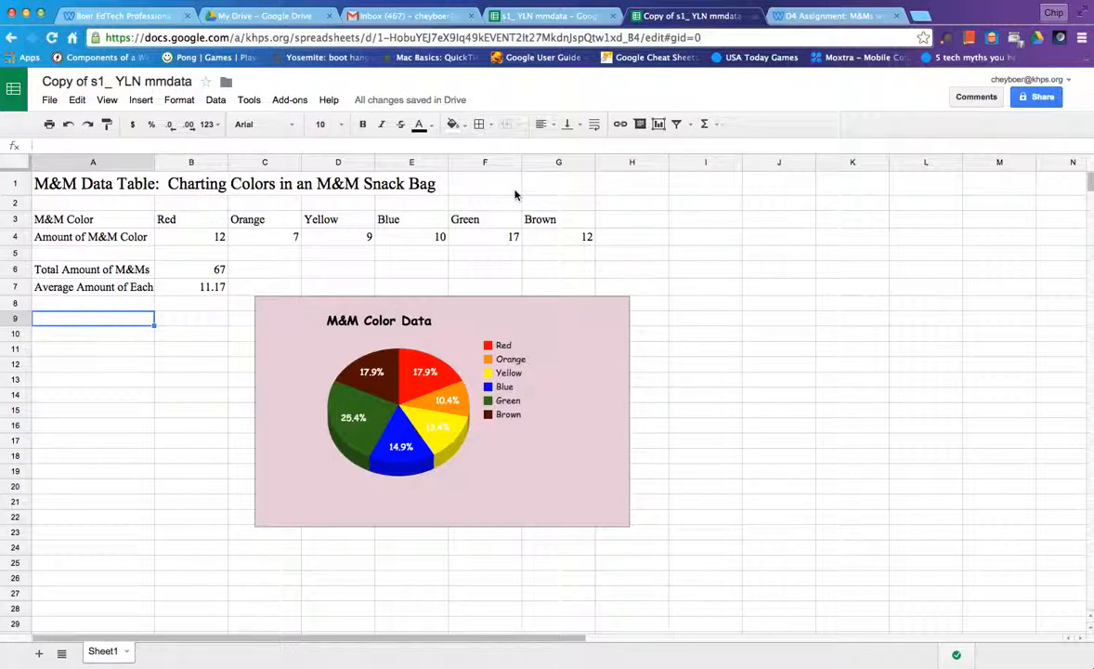
pyautogui.moveTo(539, 190); pyautogui.dragTo(46, 186)
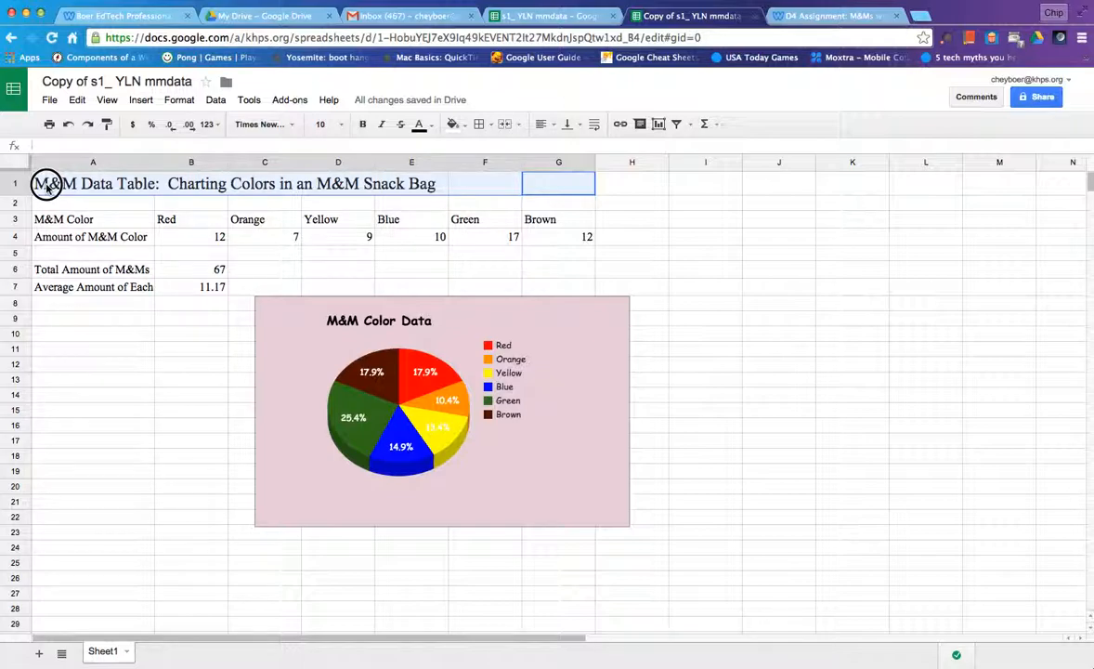
pyautogui.moveTo(47, 186); pyautogui.dragTo(47, 184)
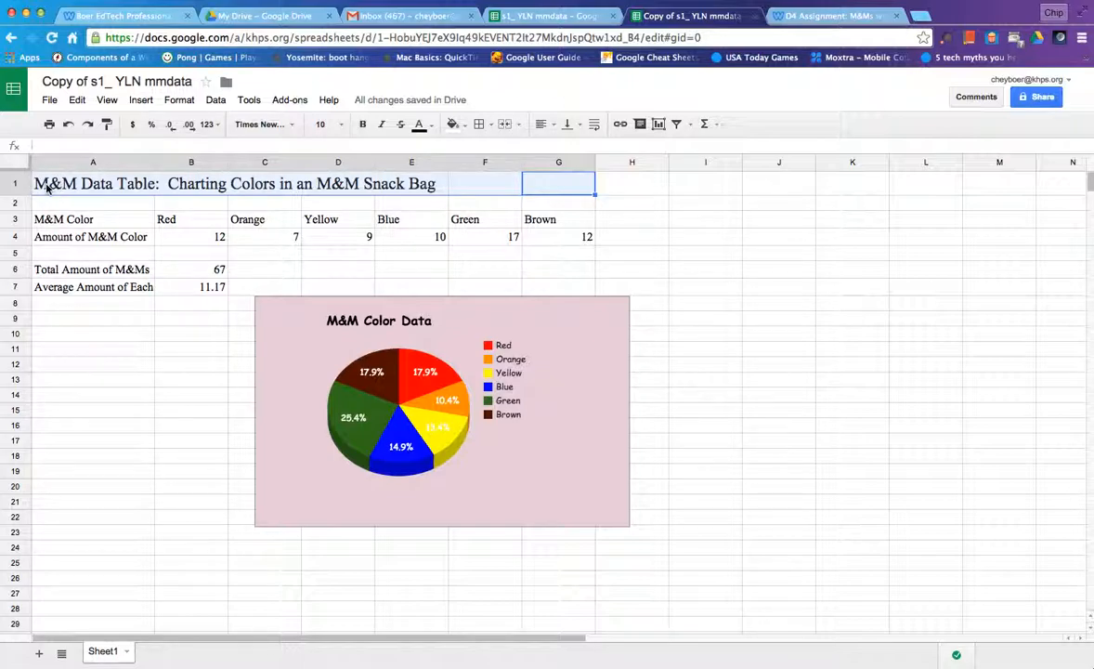
pyautogui.click(180, 100)
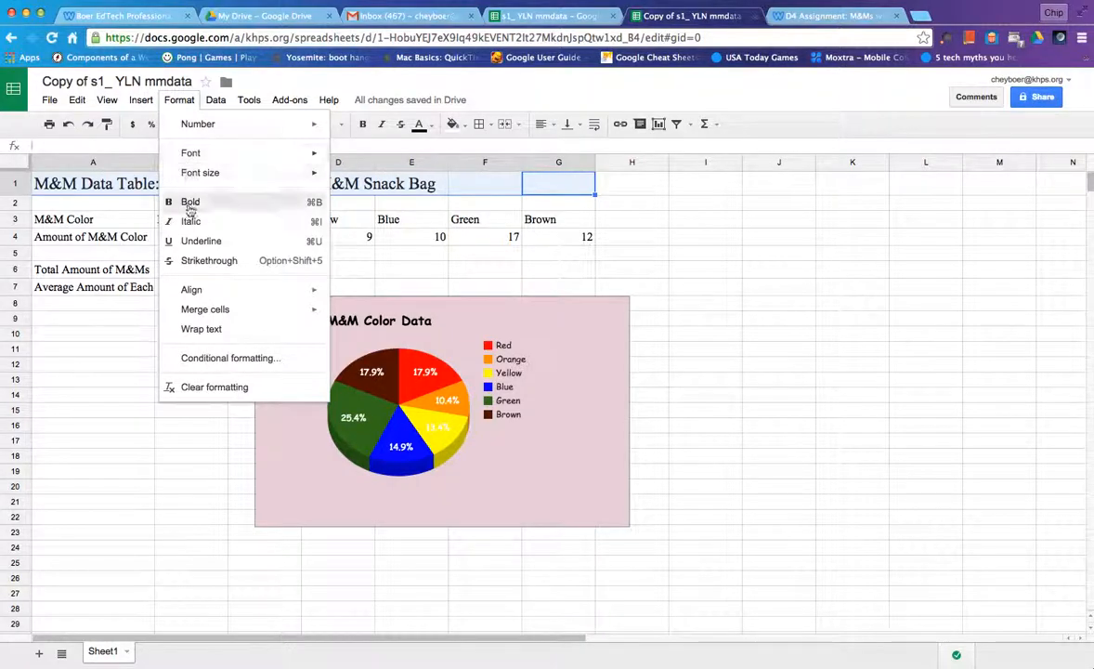
pyautogui.moveTo(204, 312)
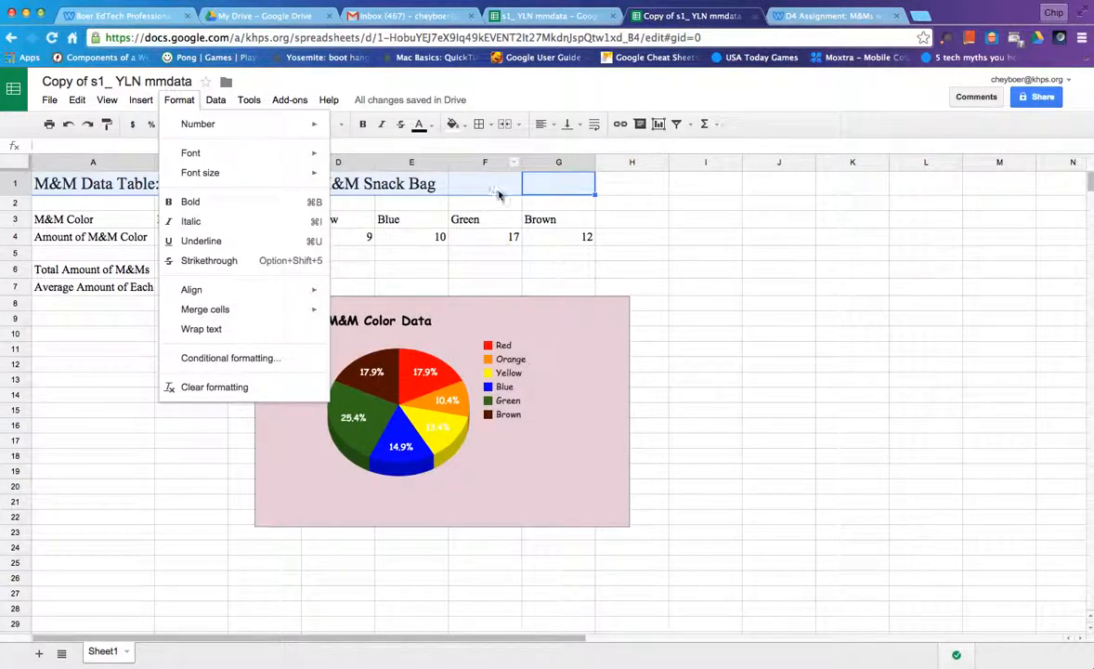
pyautogui.moveTo(303, 311)
pyautogui.click(345, 316)
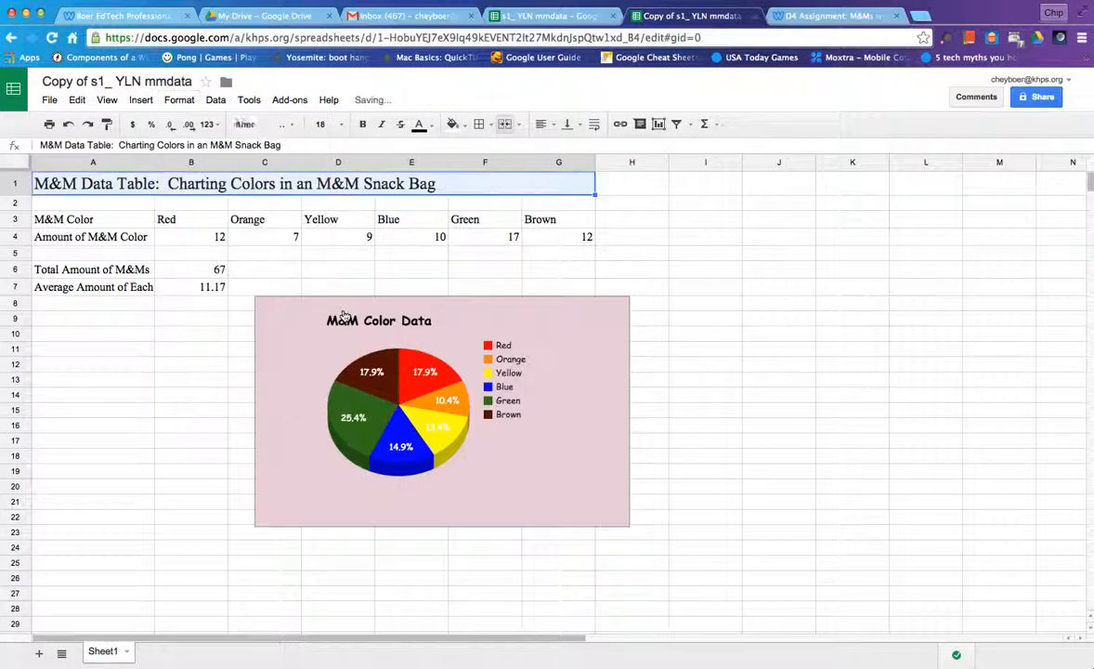
pyautogui.click(657, 216)
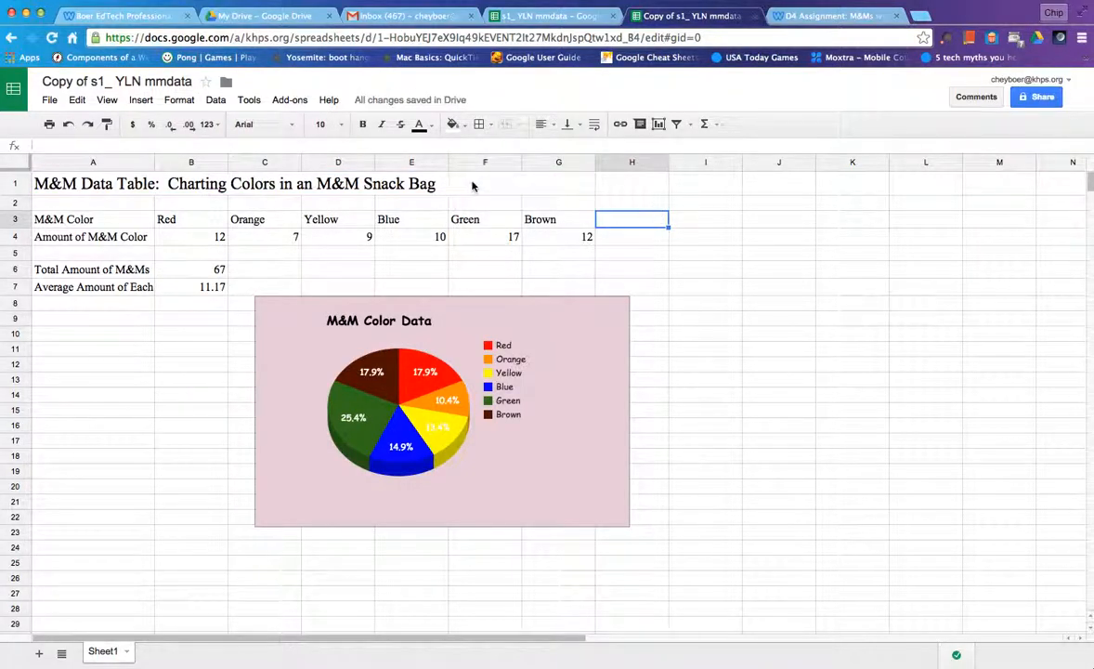
pyautogui.click(547, 183)
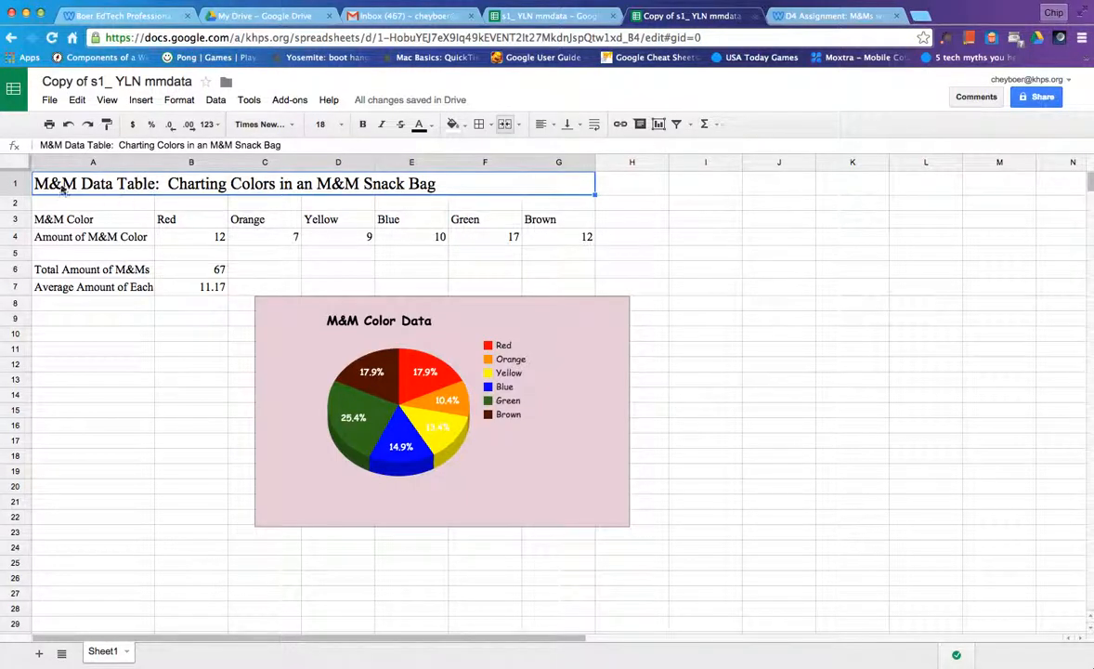
pyautogui.click(209, 345)
# Center the title horizontally in the merged cell A1:G1
pyautogui.click(112, 184)
pyautogui.click(547, 124)
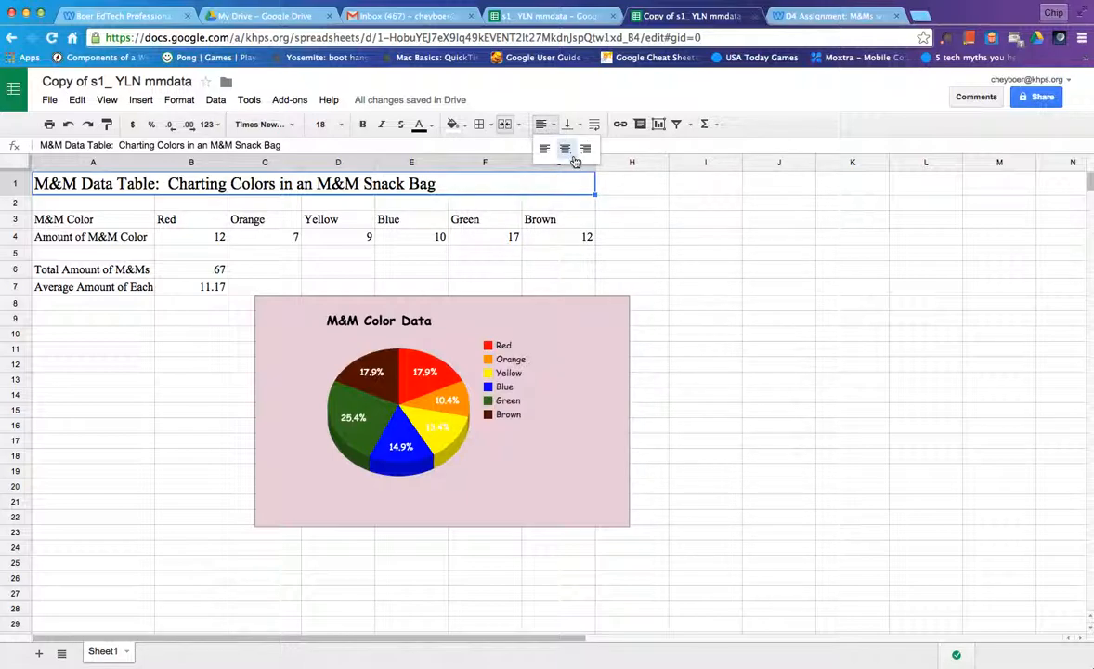
pyautogui.click(566, 150)
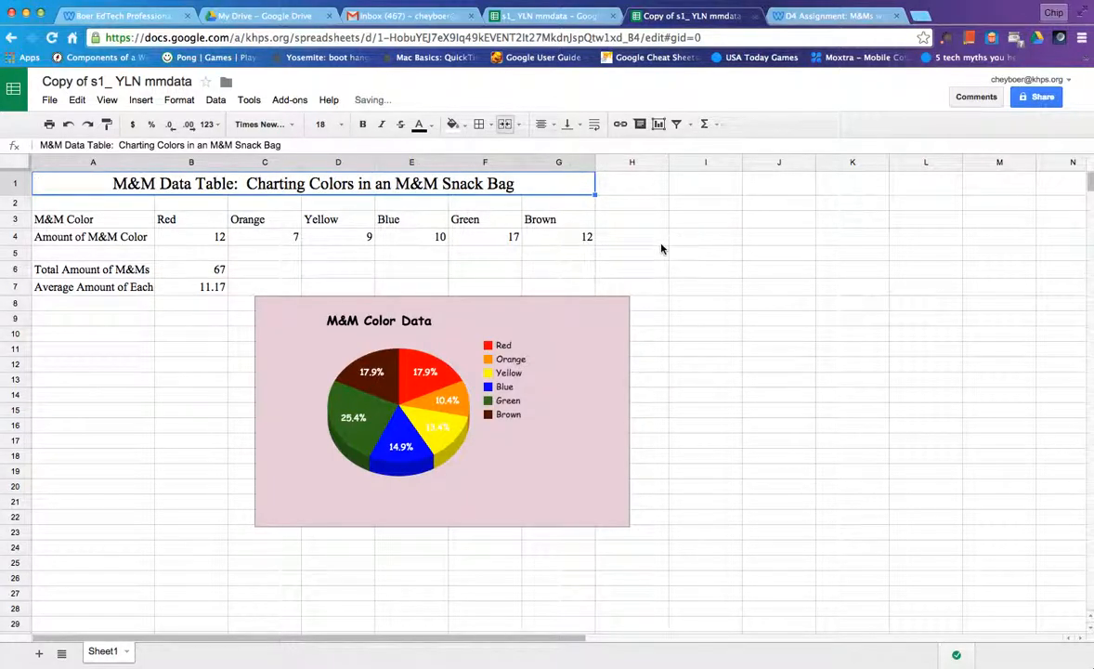
pyautogui.click(676, 240)
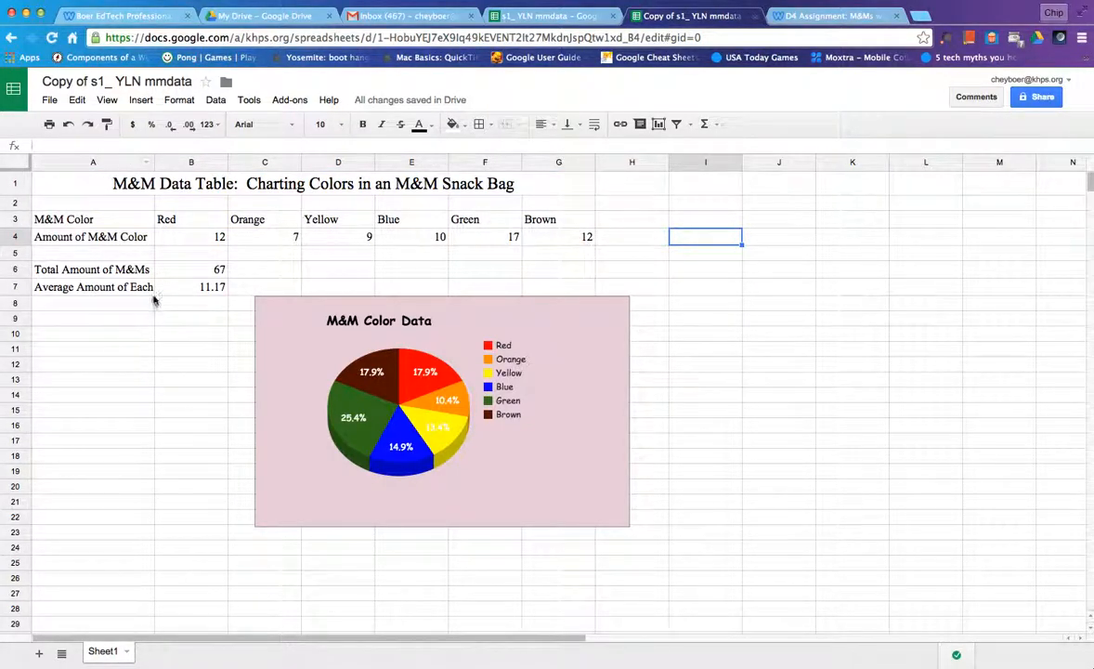
# Wrap the text of the "Average Amount of Each Color" label in cell A7
pyautogui.click(167, 317)
pyautogui.click(105, 290)
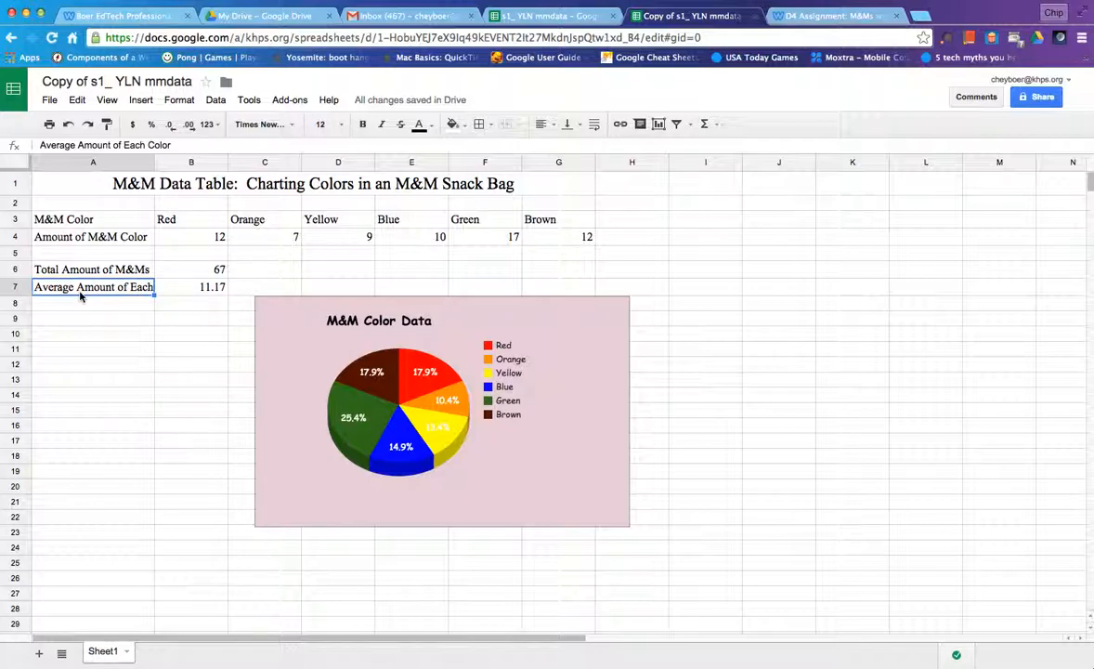
pyautogui.click(180, 100)
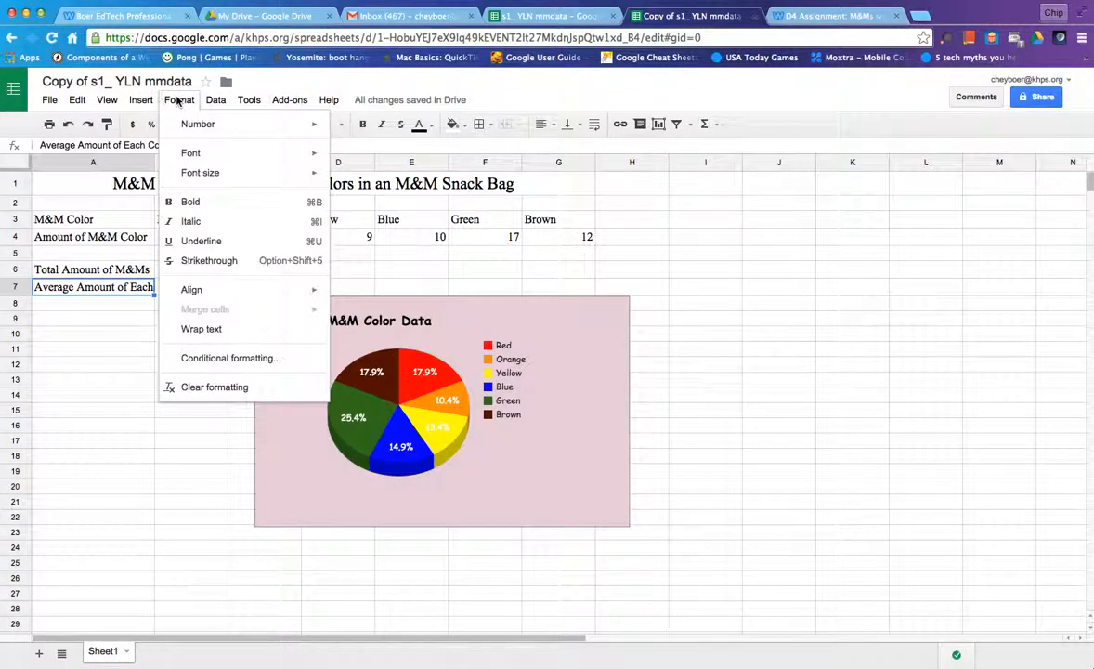
pyautogui.click(219, 332)
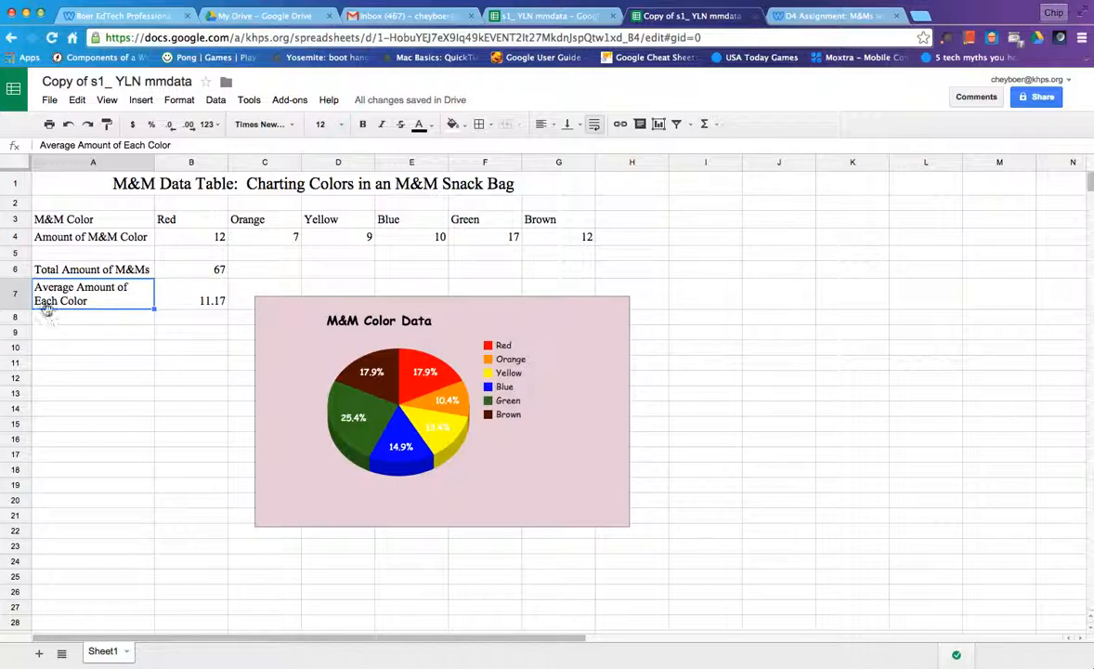
pyautogui.click(113, 314)
pyautogui.click(98, 303)
# Apply borders to all sides of every cell in the M&M color table A3:G4
pyautogui.moveTo(117, 219); pyautogui.dragTo(555, 236)
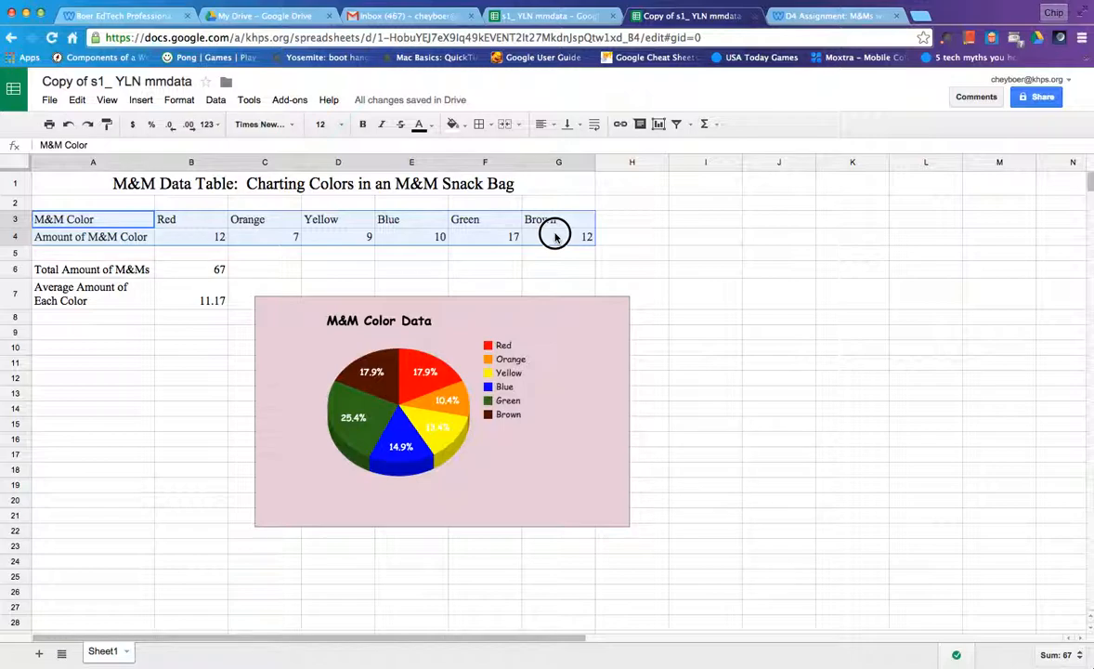
pyautogui.moveTo(556, 236); pyautogui.dragTo(557, 237)
pyautogui.click(490, 126)
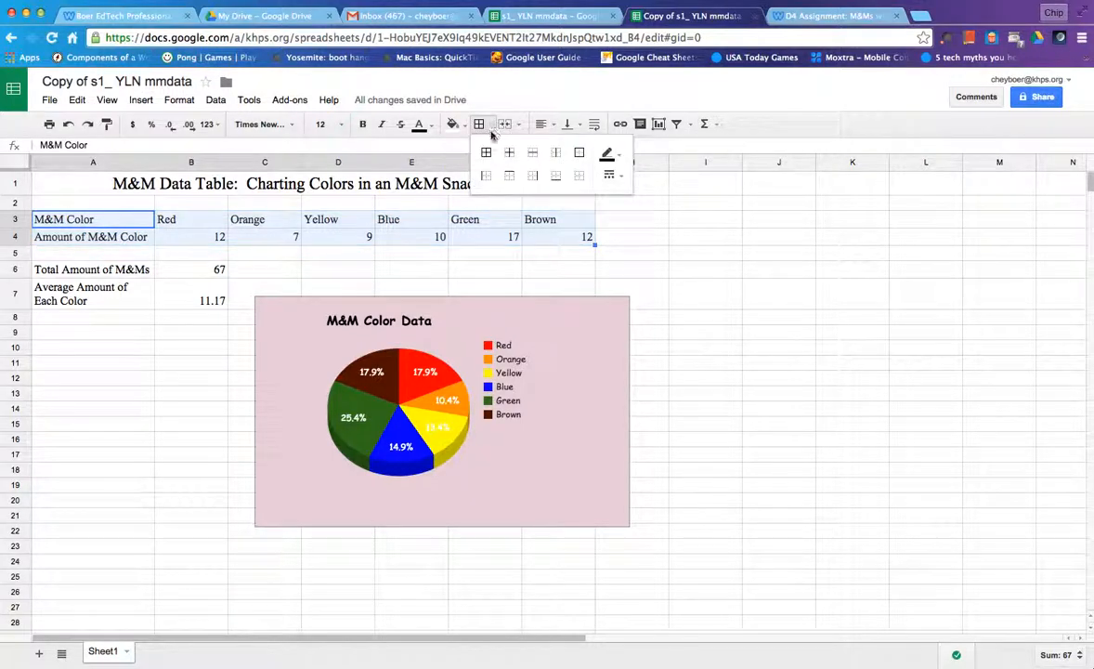
pyautogui.click(487, 155)
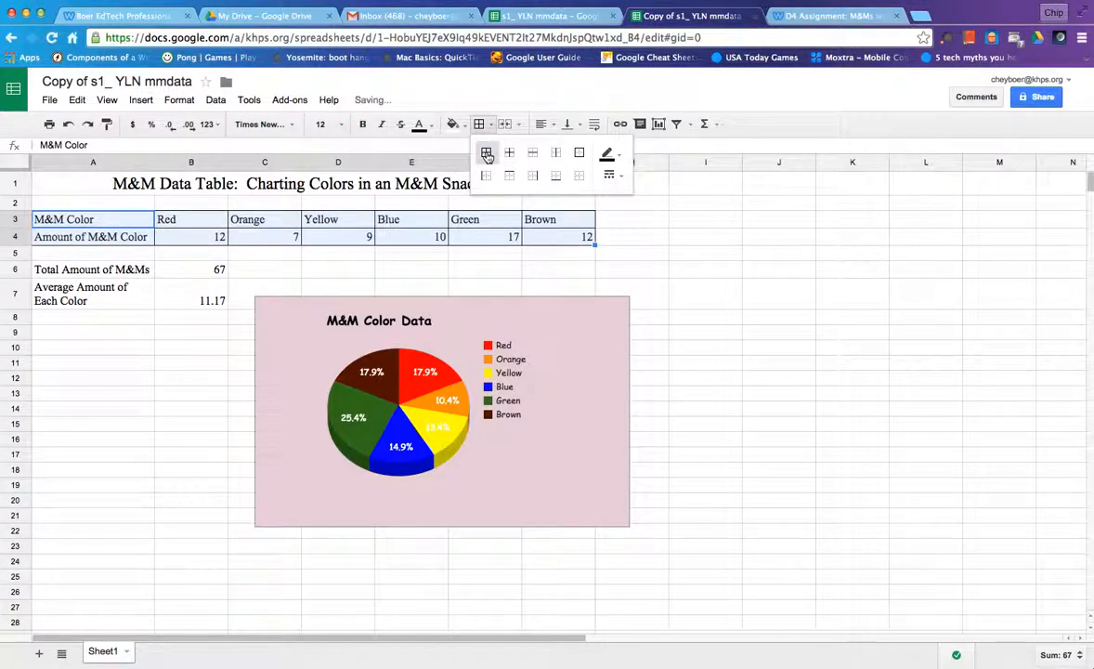
# Try a dashed border style on cells A3:G4 and set it back to a solid line
pyautogui.click(620, 177)
pyautogui.click(643, 239)
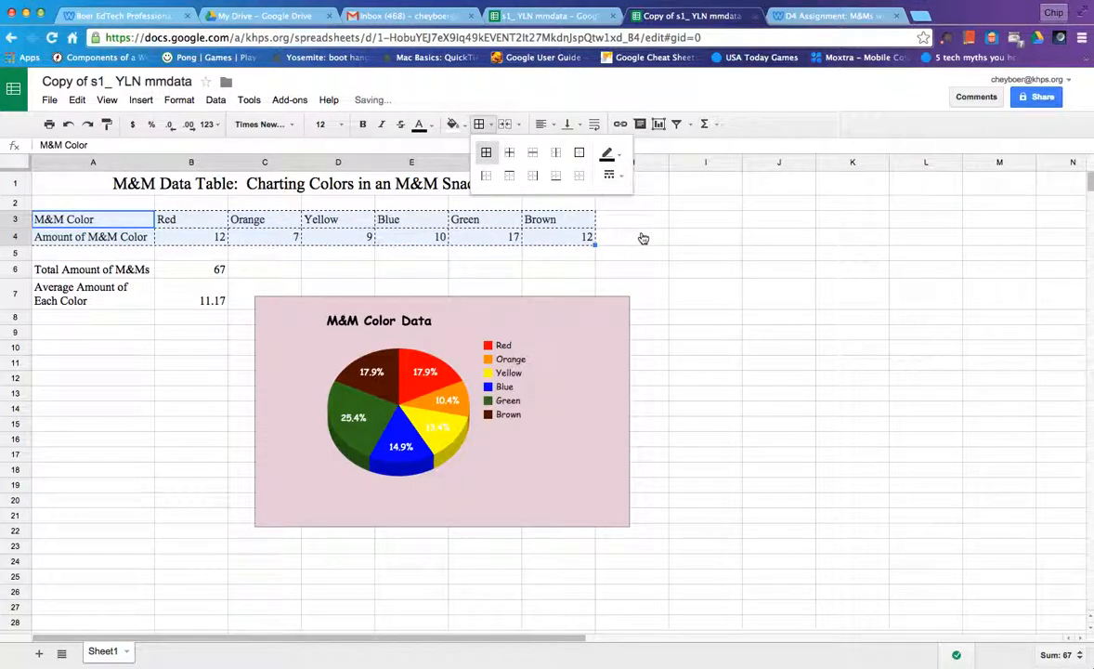
pyautogui.click(610, 176)
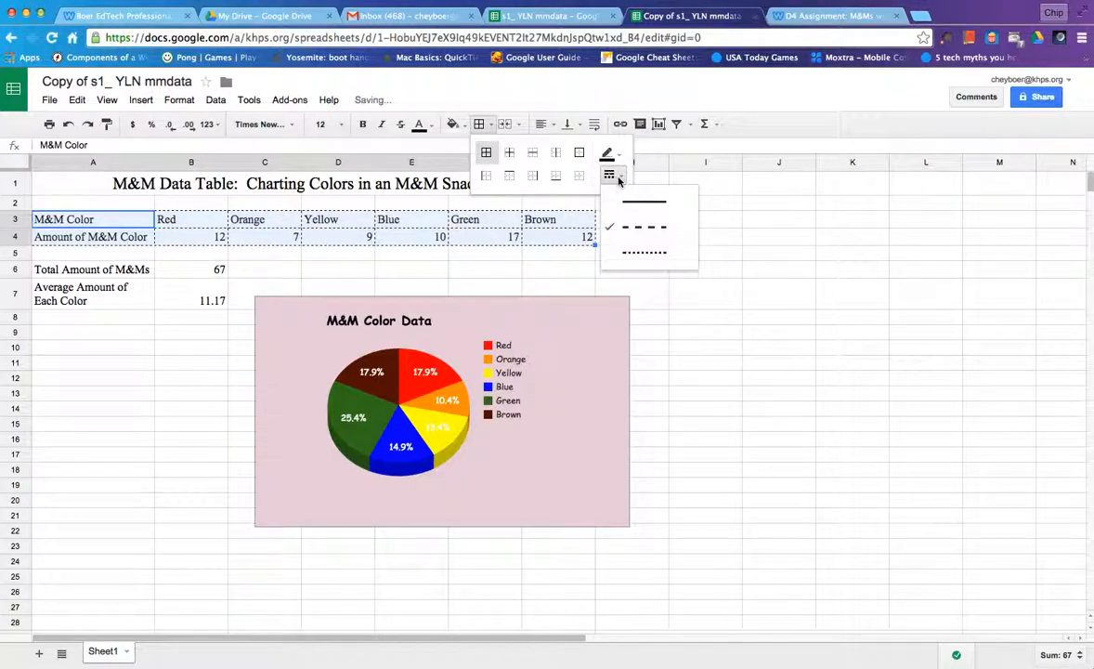
pyautogui.click(630, 205)
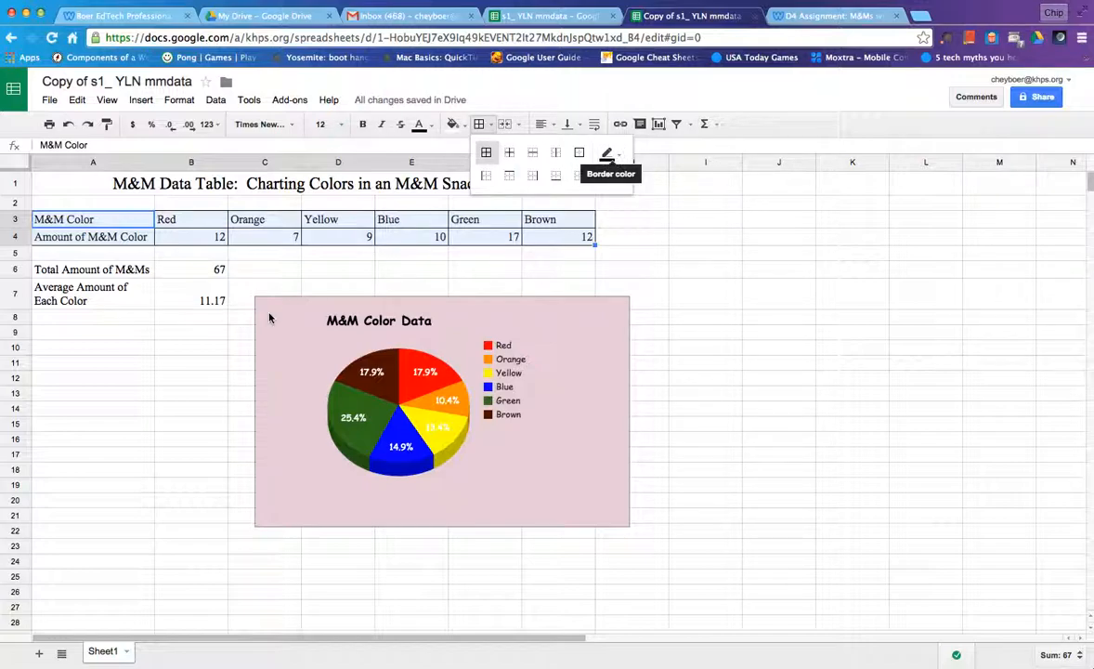
# Apply borders to all sides of every cell in the total and average block A6:B7
pyautogui.click(91, 349)
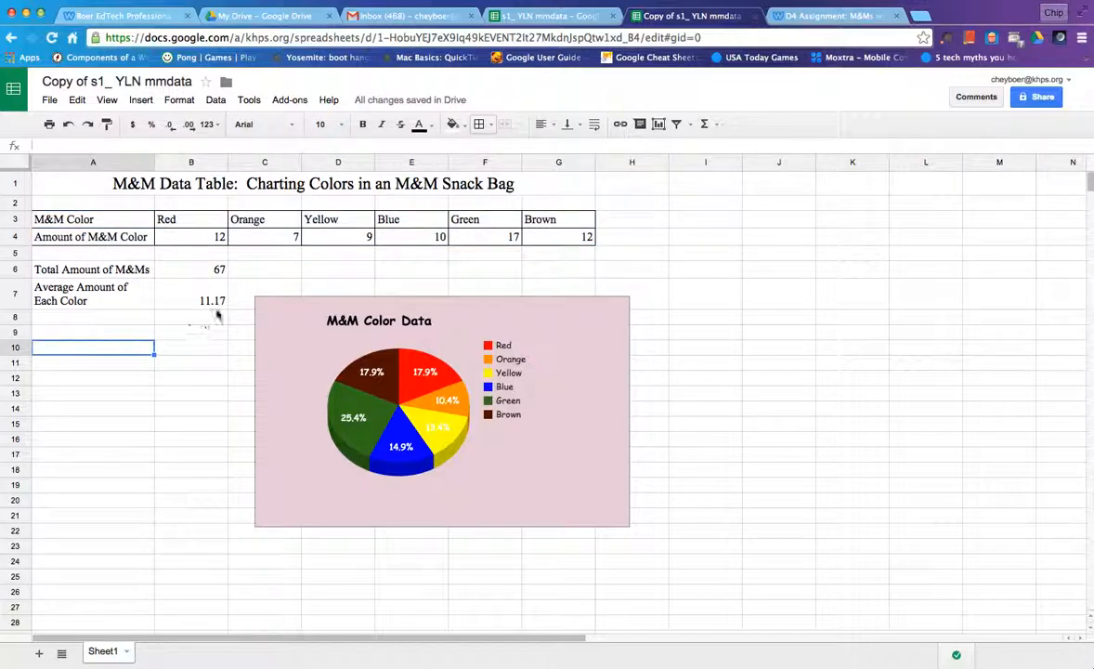
pyautogui.moveTo(117, 271); pyautogui.dragTo(188, 288)
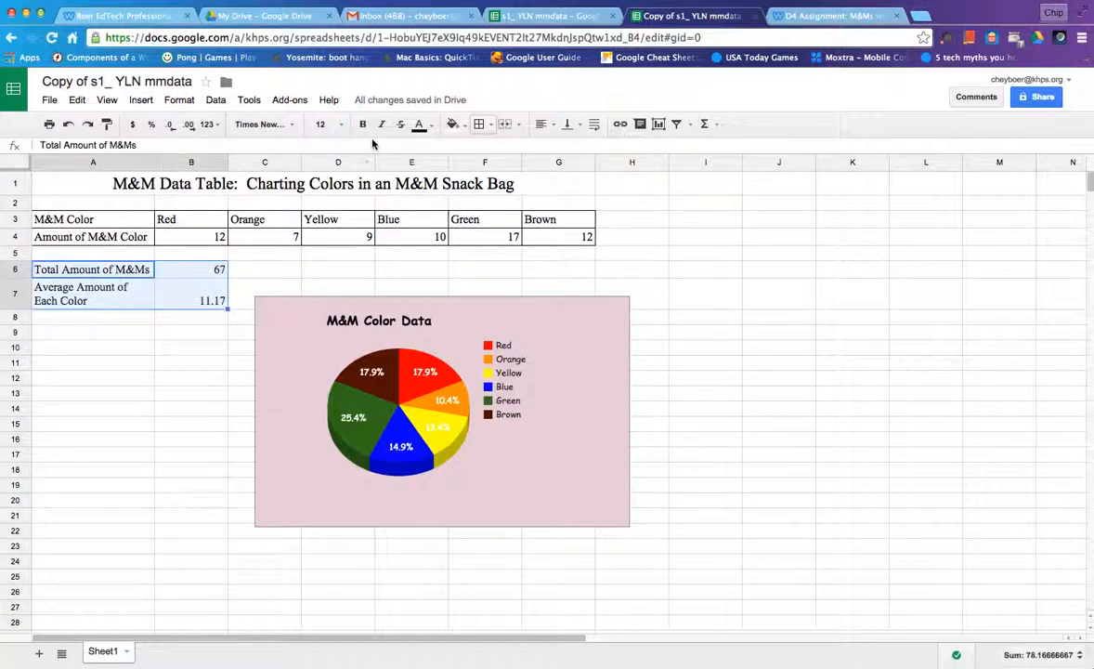
pyautogui.click(483, 125)
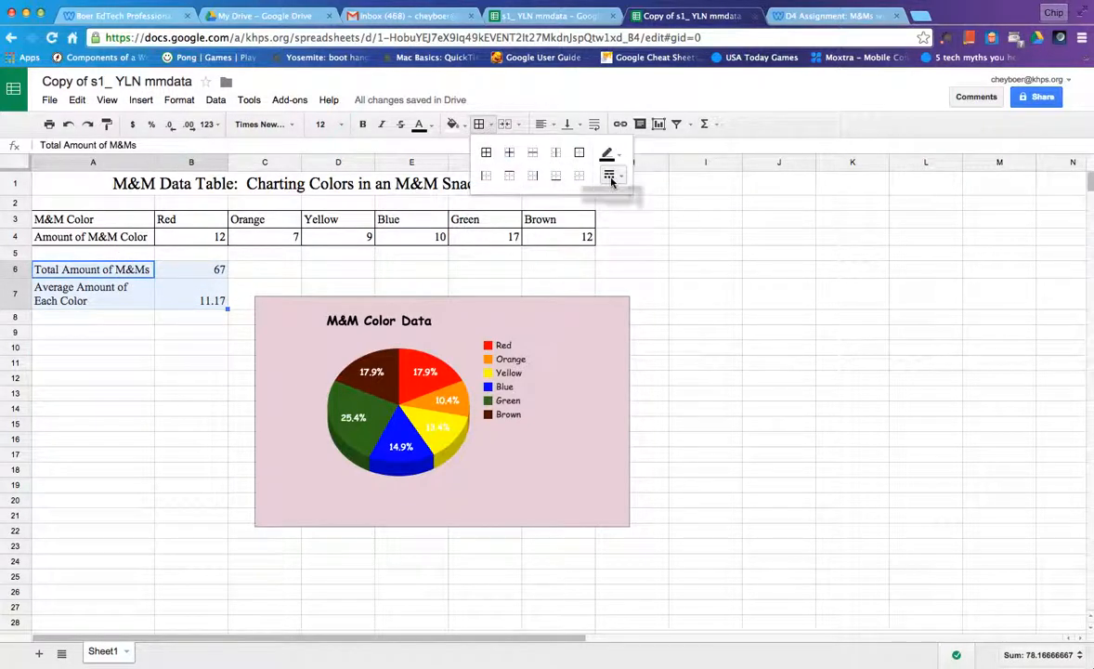
pyautogui.click(488, 154)
pyautogui.click(193, 334)
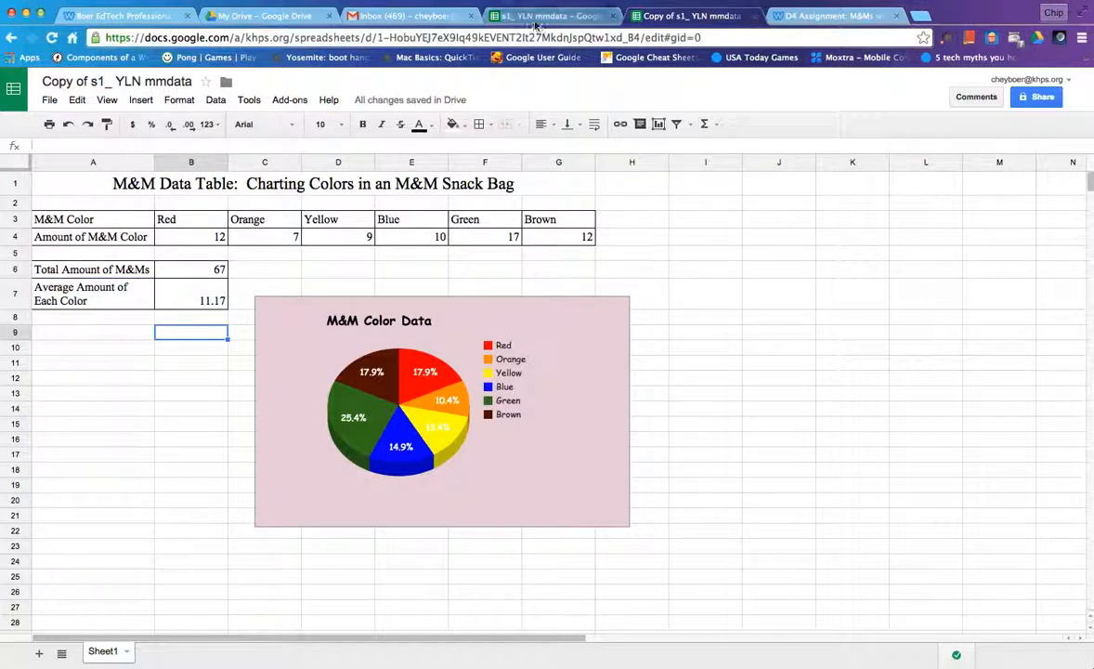
# Check the example sheet, return to the copy, and make the title in merged cell A1:G1 bold
pyautogui.click(506, 17)
pyautogui.click(692, 16)
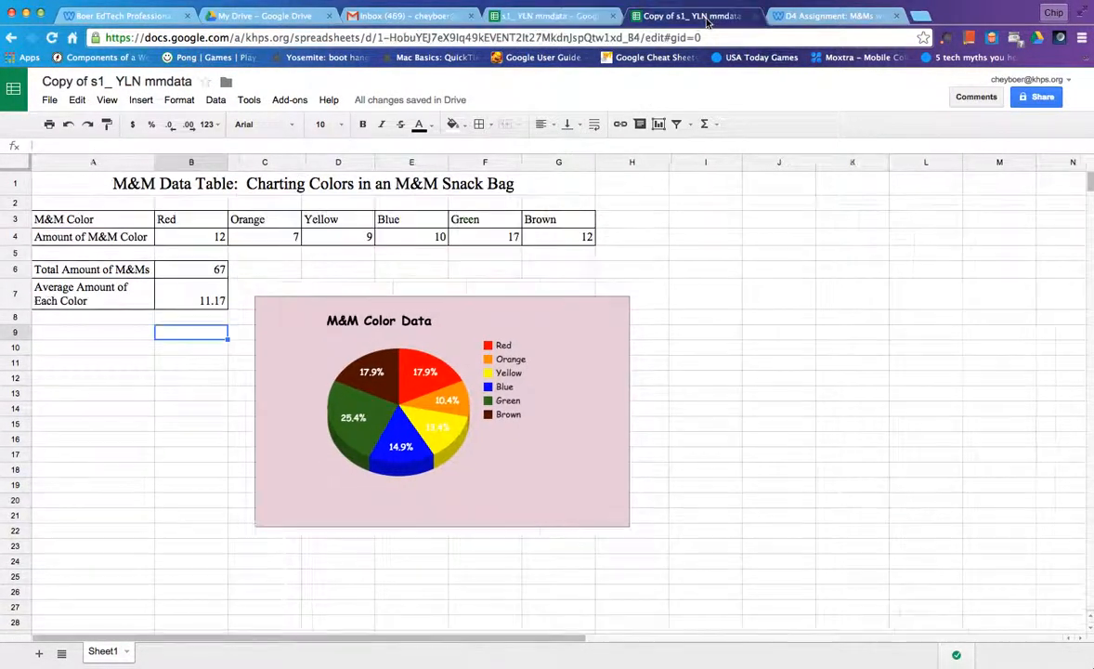
pyautogui.click(167, 364)
pyautogui.click(73, 238)
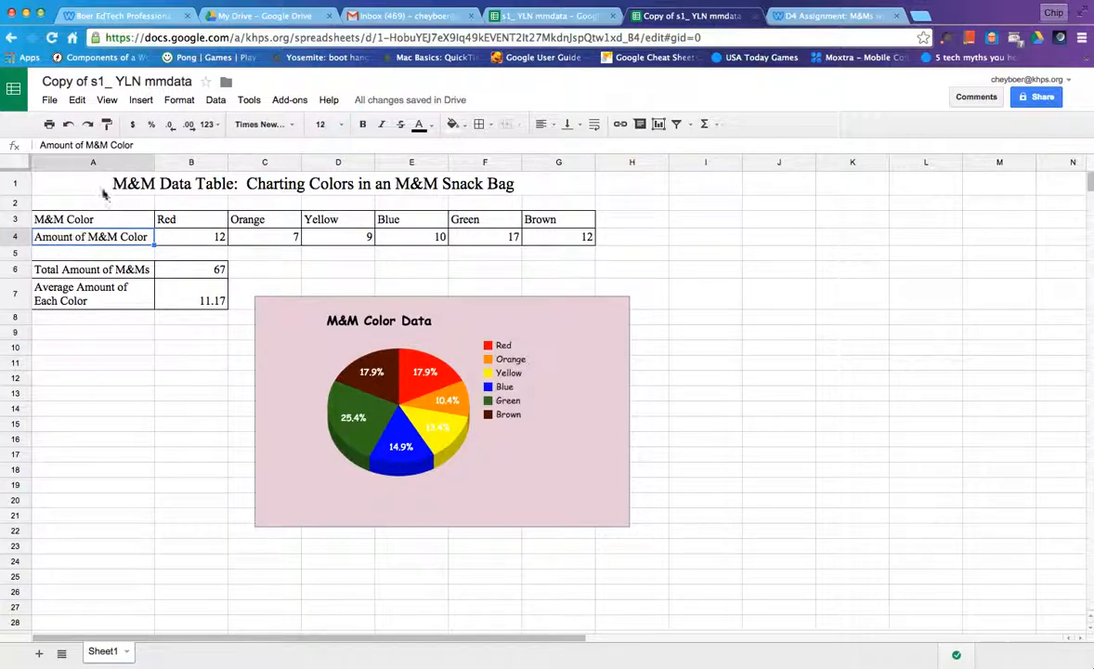
pyautogui.click(88, 185)
pyautogui.doubleClick(89, 185)
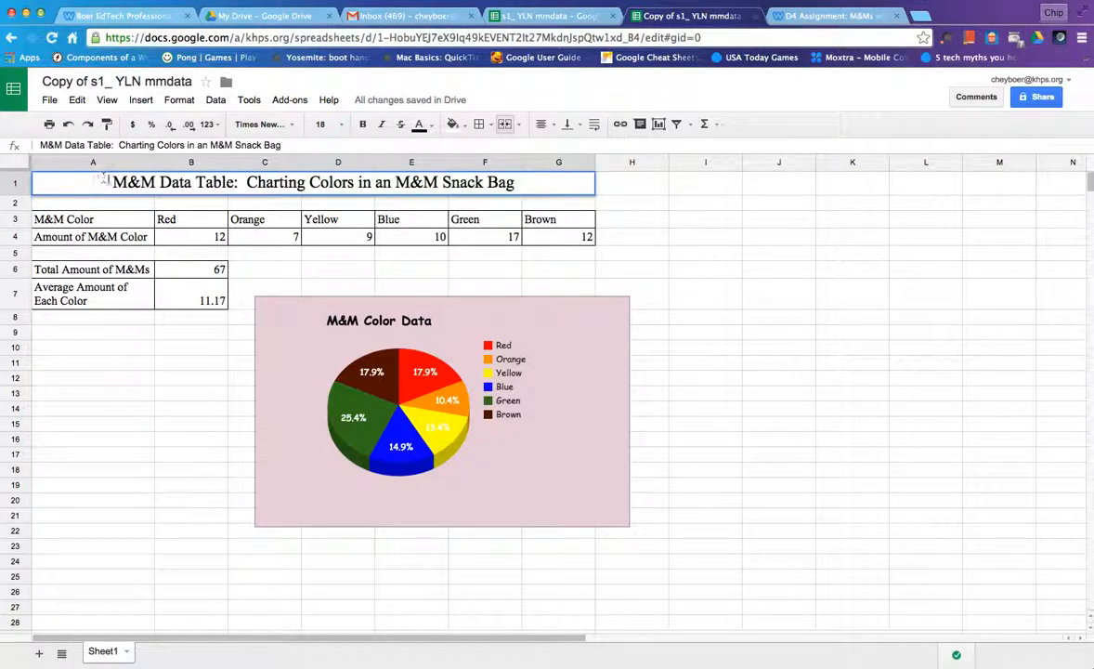
pyautogui.tripleClick(139, 182)
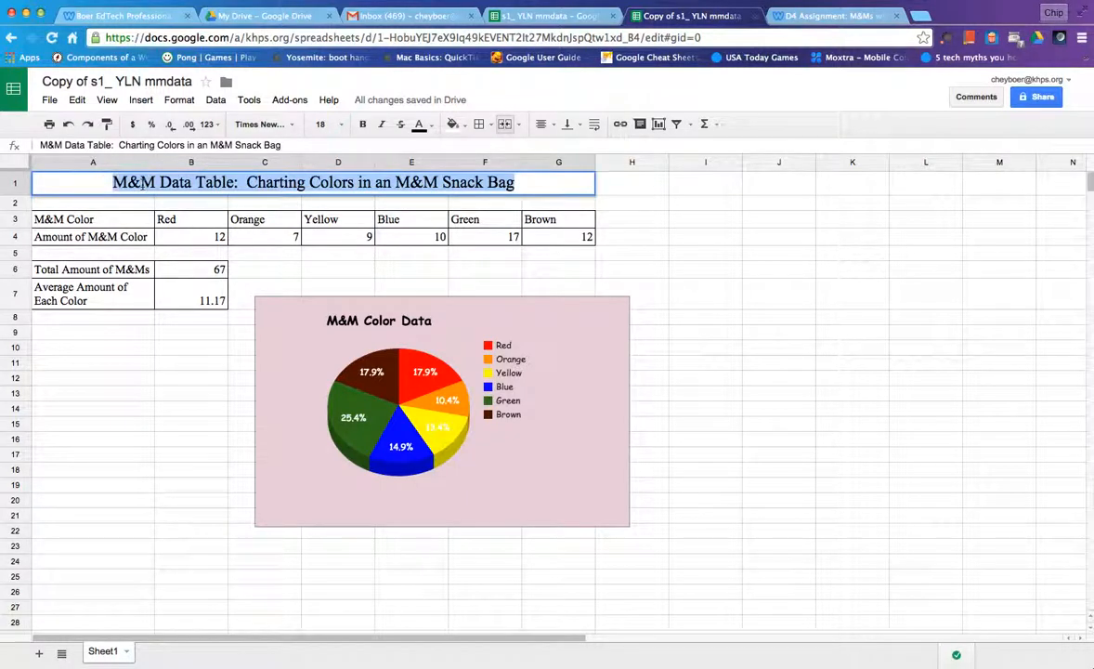
pyautogui.click(363, 126)
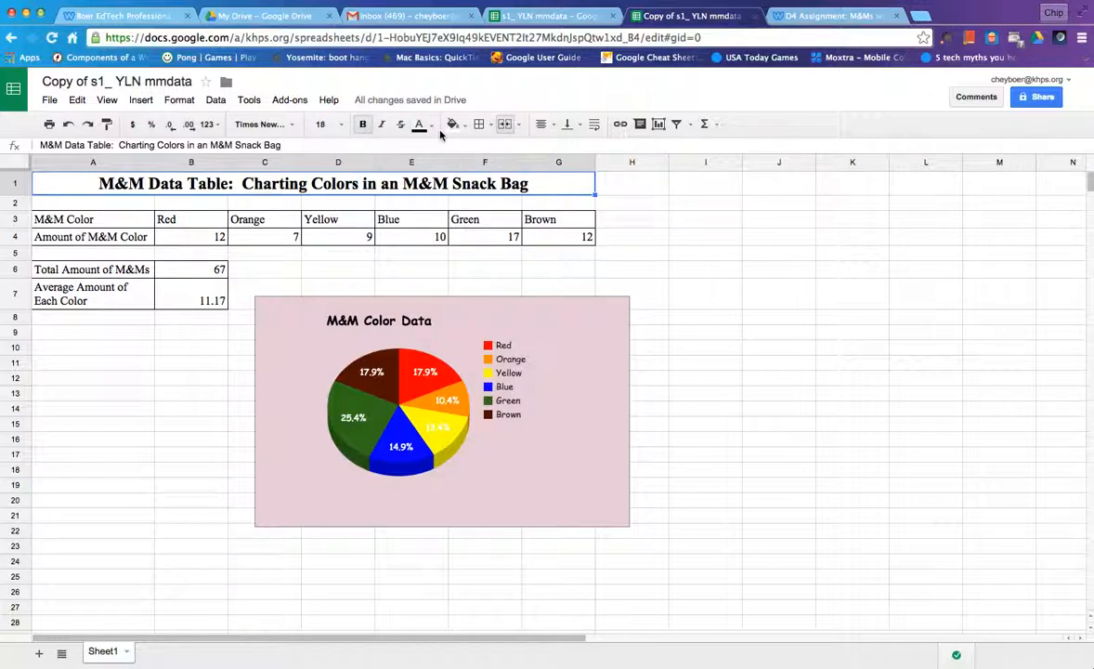
pyautogui.click(695, 246)
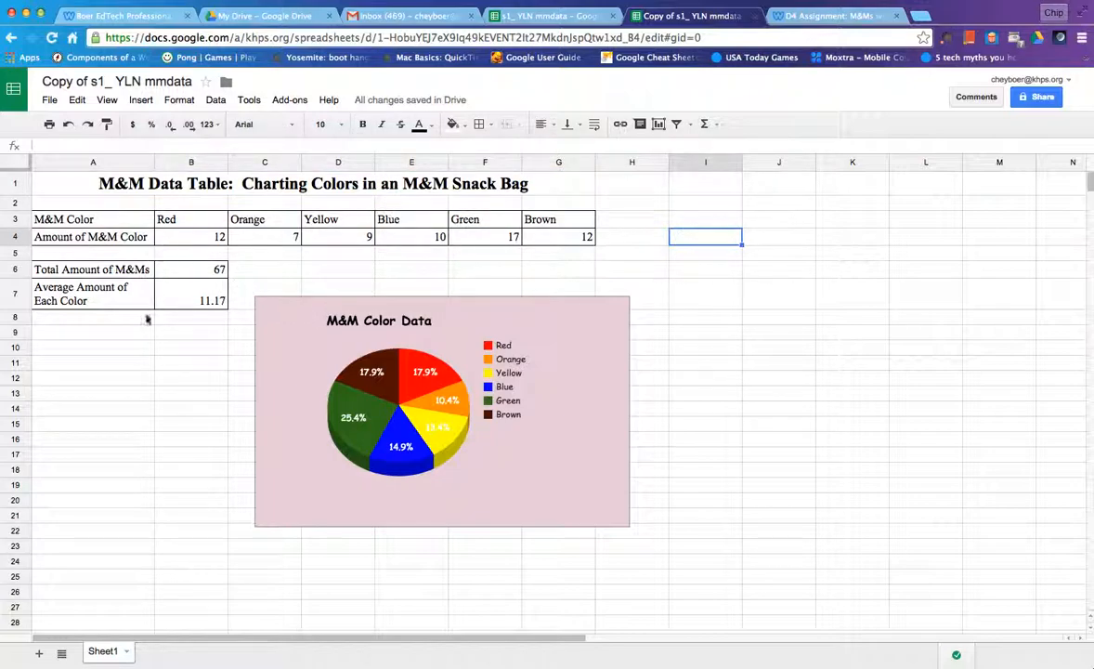
# Center the color names and amounts horizontally in cells B3:G4
pyautogui.moveTo(178, 220); pyautogui.dragTo(551, 239)
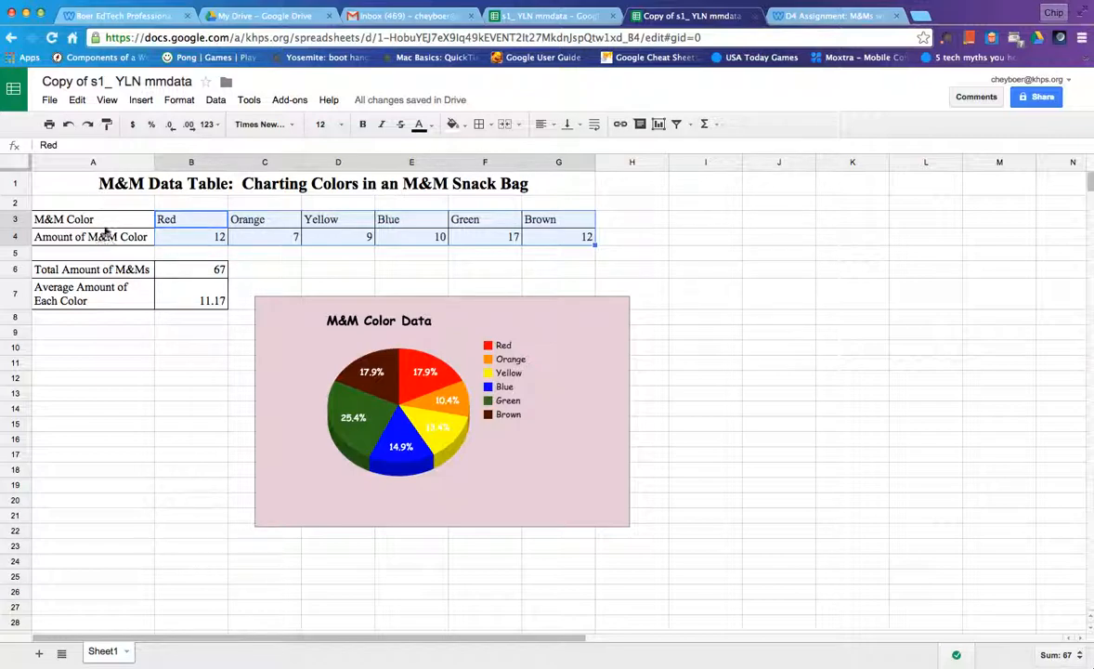
pyautogui.click(548, 125)
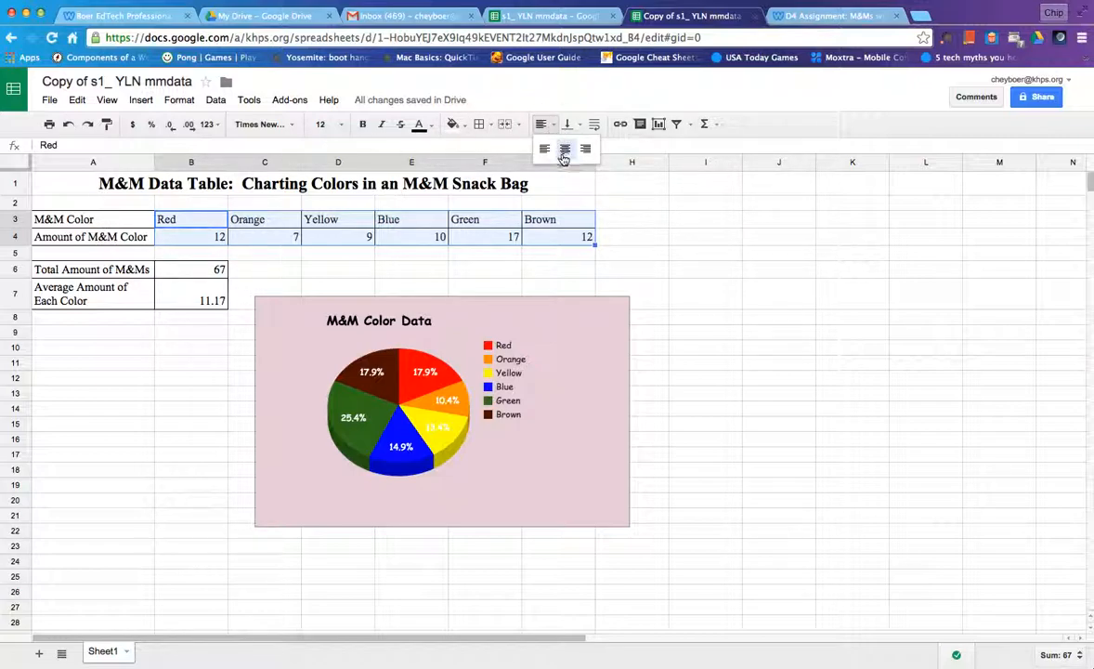
pyautogui.click(563, 150)
pyautogui.click(683, 256)
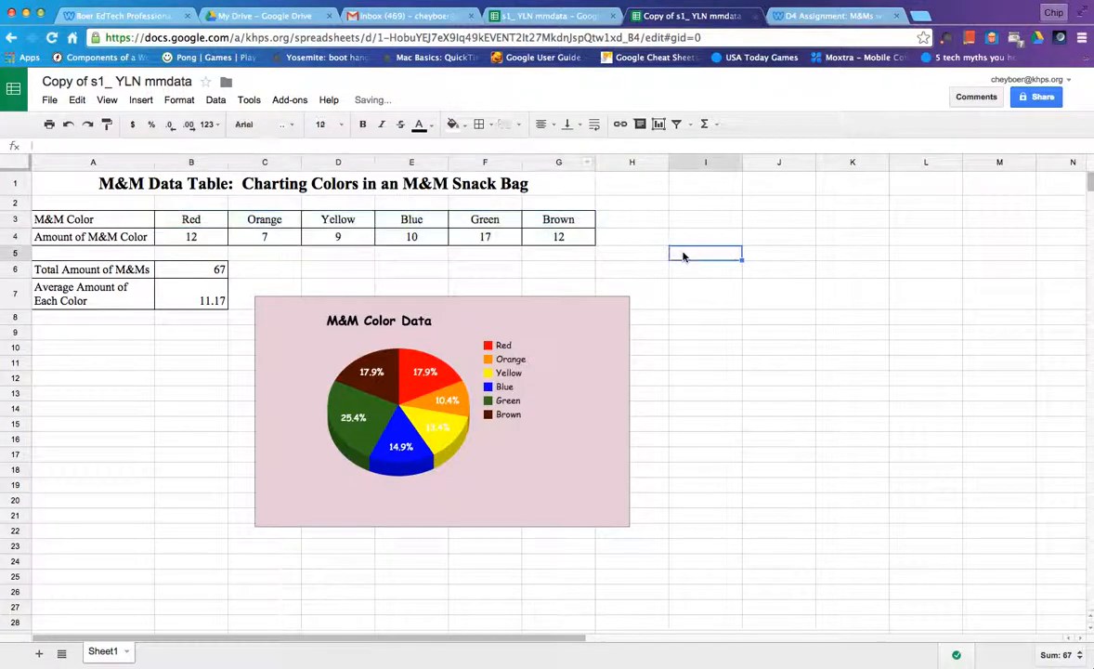
pyautogui.click(202, 238)
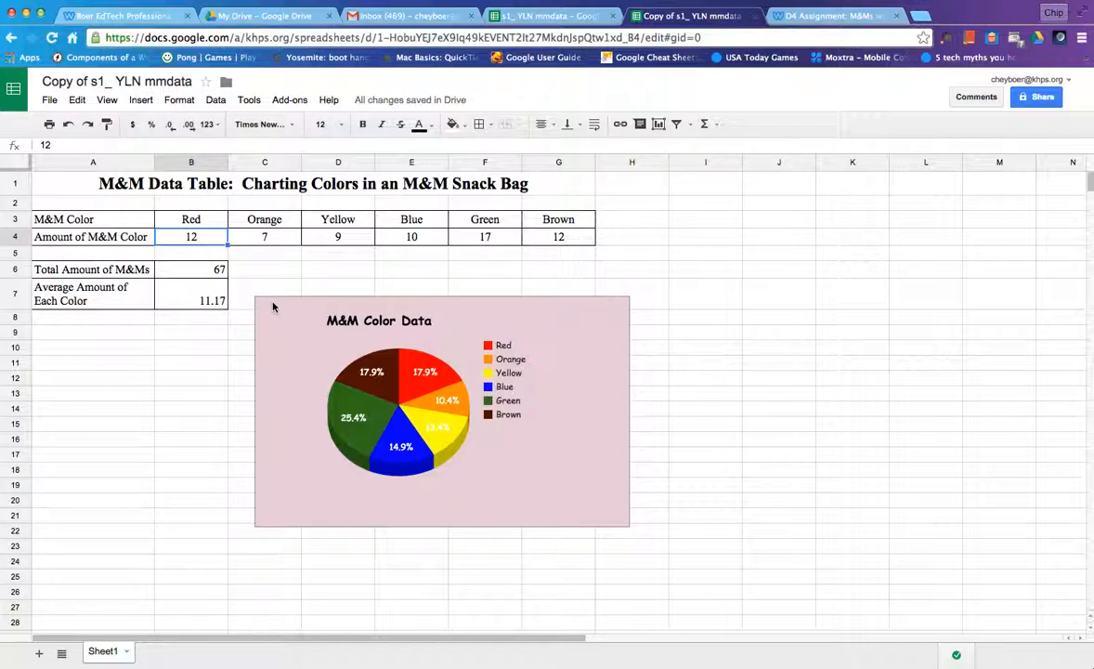
pyautogui.click(181, 337)
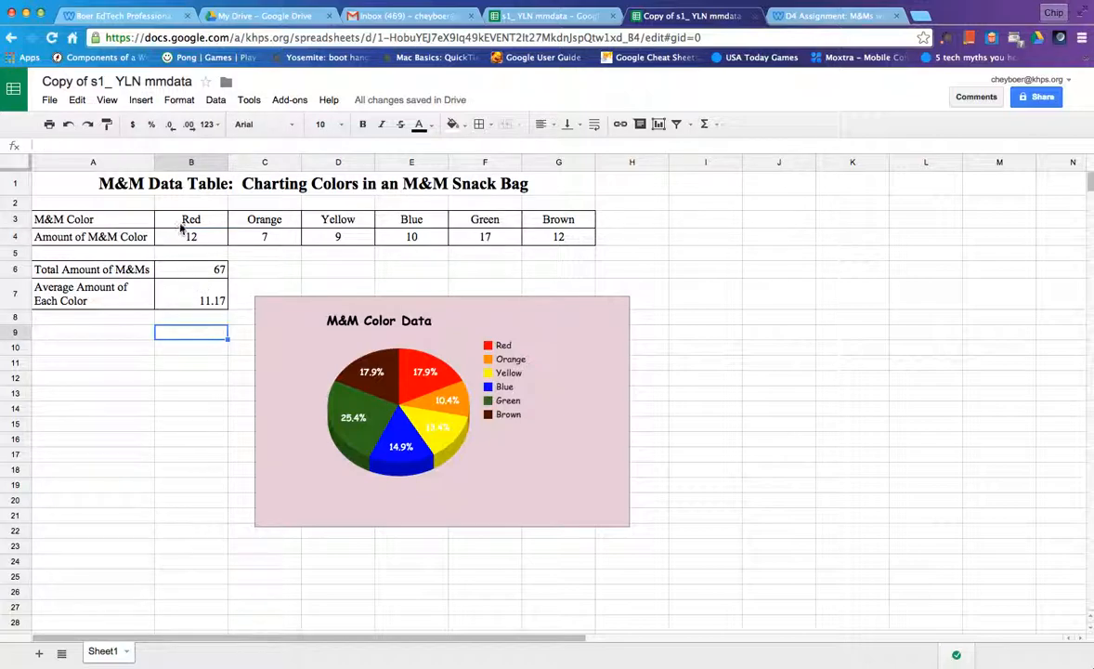
# Color the text of the Red cells B3:B4 red and the text of the Orange cells C3:C4 orange
pyautogui.moveTo(182, 228); pyautogui.dragTo(186, 238)
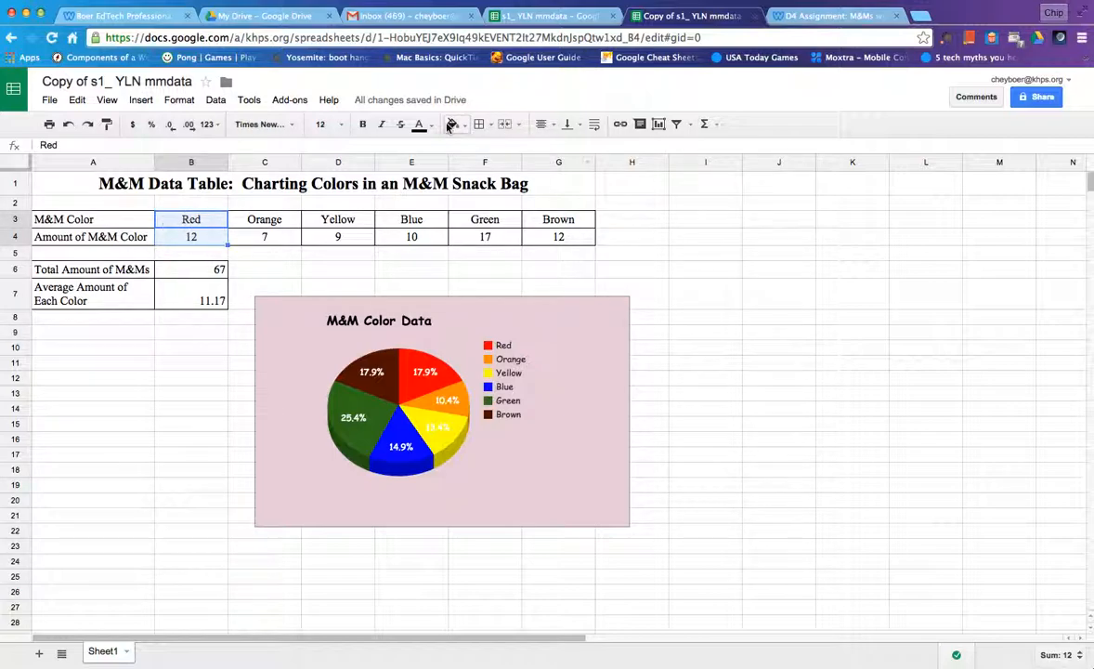
pyautogui.click(422, 124)
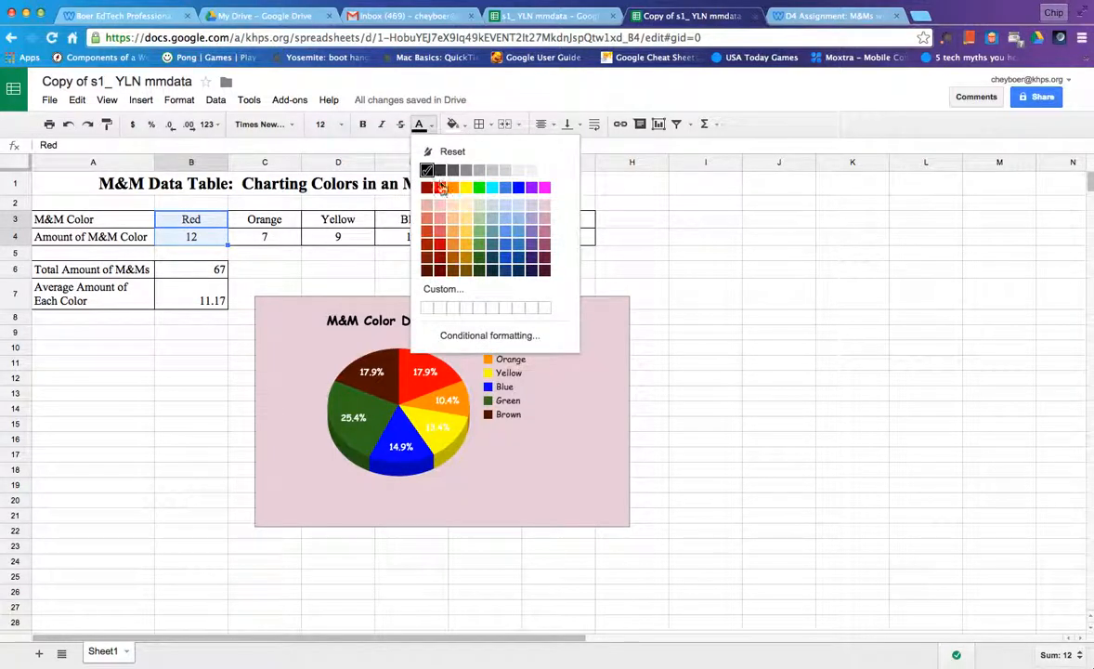
pyautogui.click(441, 190)
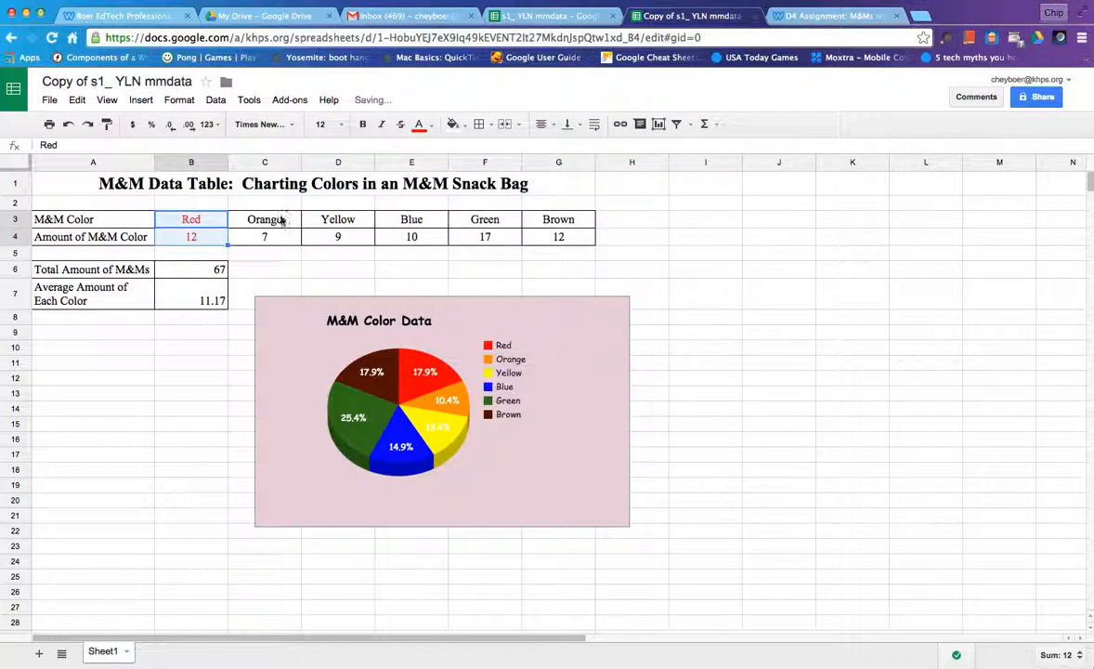
pyautogui.moveTo(277, 220); pyautogui.dragTo(282, 237)
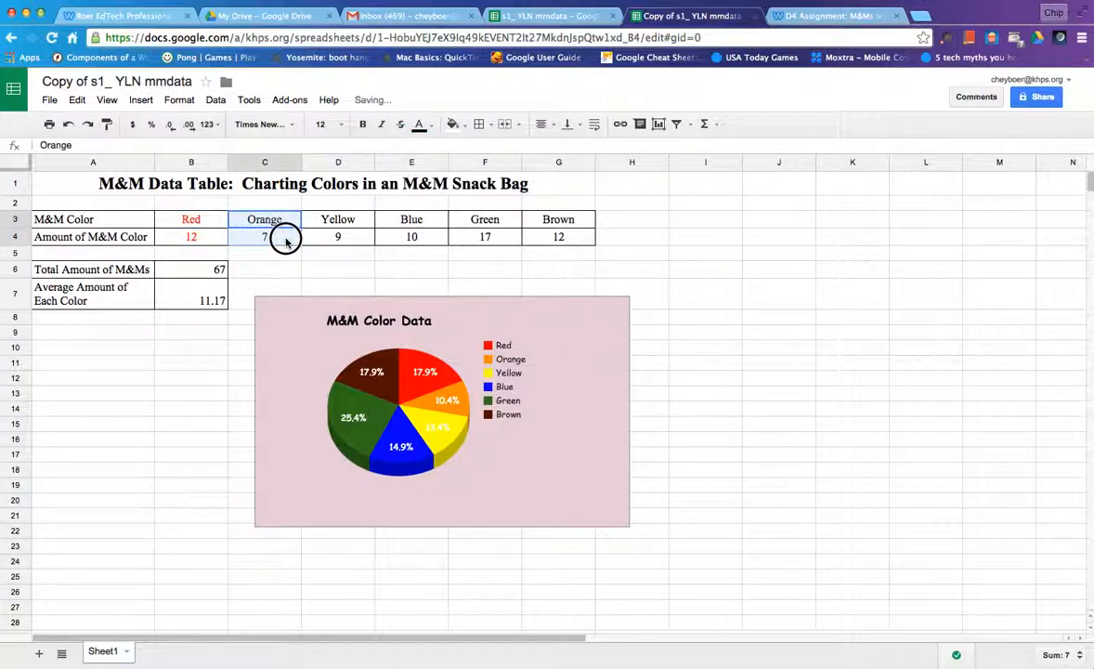
pyautogui.click(432, 128)
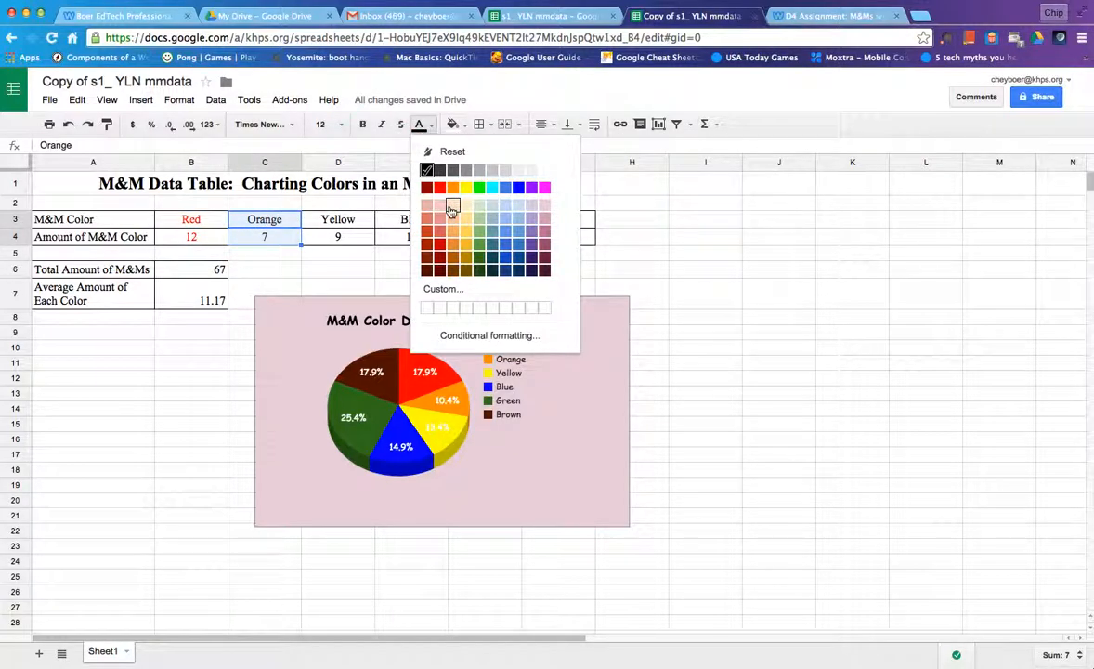
pyautogui.click(450, 191)
pyautogui.click(420, 126)
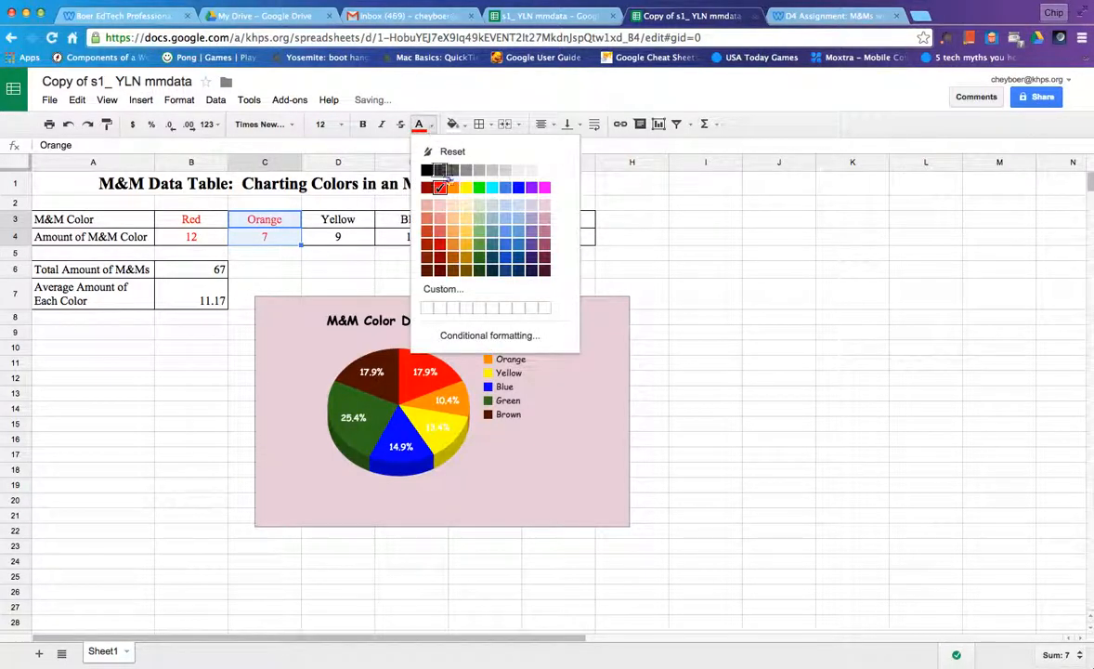
pyautogui.click(452, 188)
# Color the text of the Yellow cells D3:D4 yellow and the text of the Blue cells E3:E4 blue
pyautogui.moveTo(331, 223); pyautogui.dragTo(335, 237)
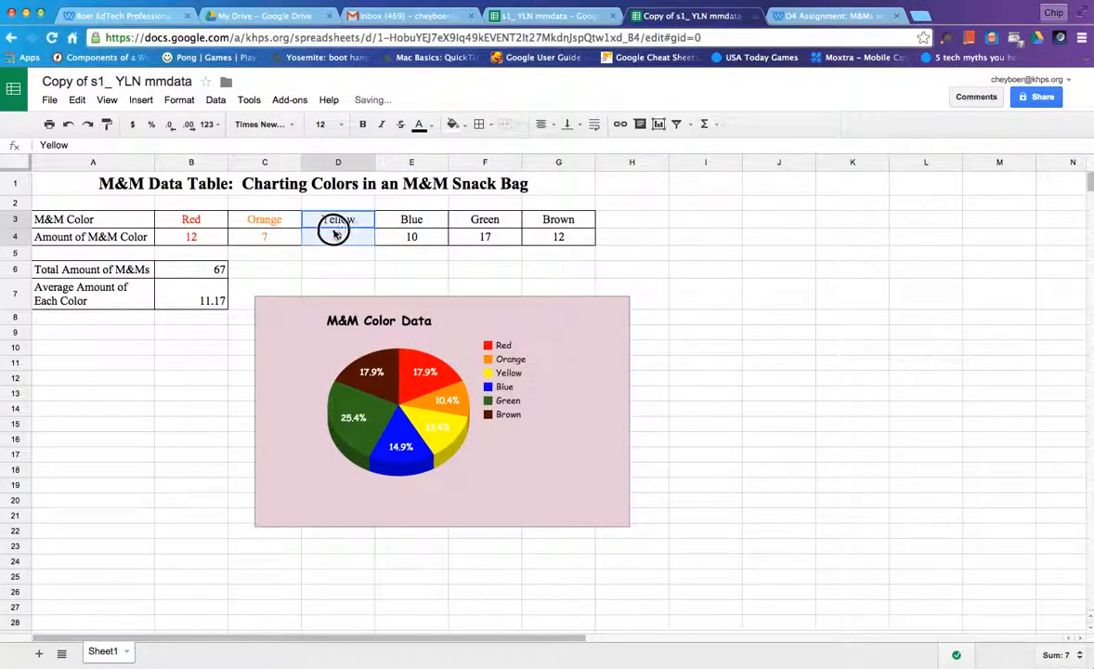
pyautogui.click(434, 127)
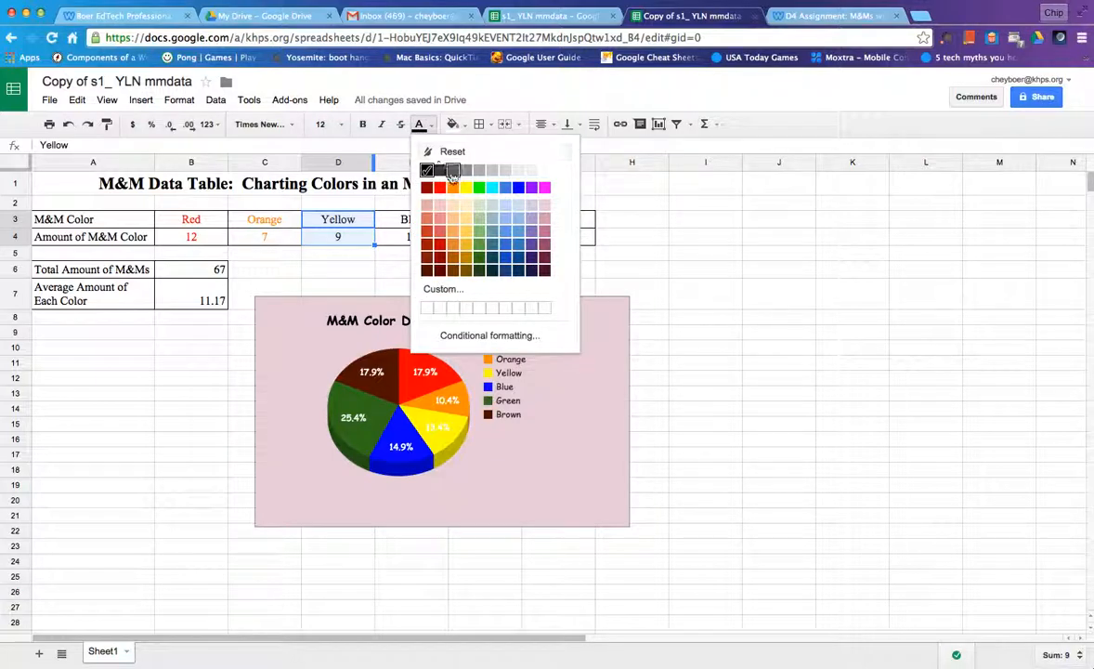
pyautogui.click(463, 188)
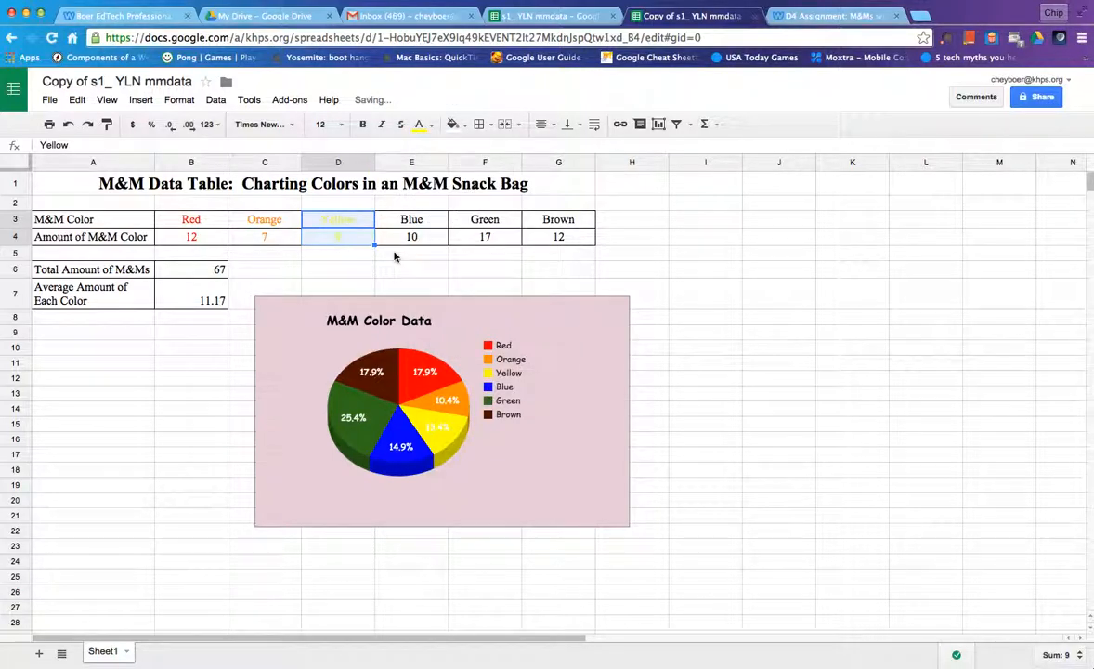
pyautogui.moveTo(411, 219); pyautogui.dragTo(411, 236)
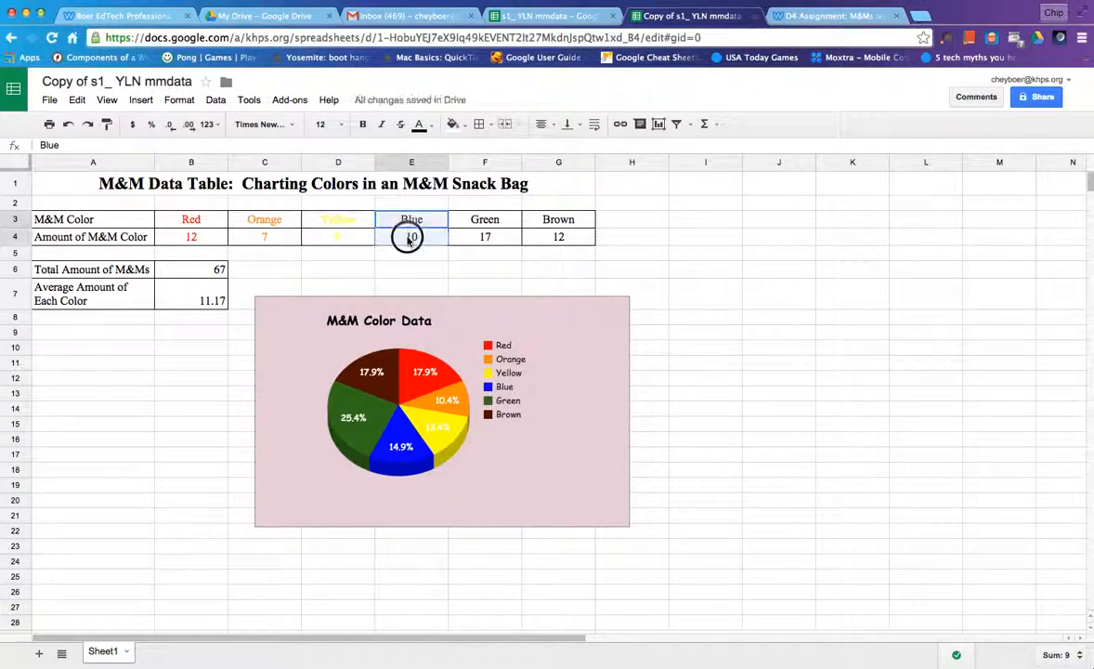
pyautogui.click(425, 126)
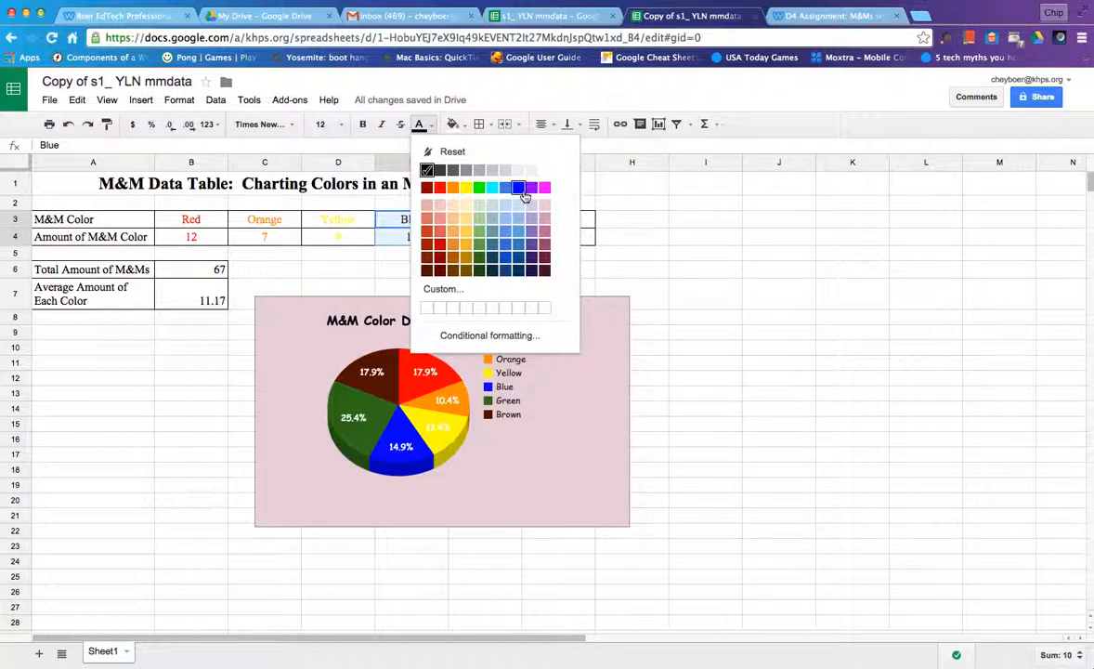
pyautogui.click(523, 191)
# Color the text of the Green cells F3:F4 dark green and the text of the Brown cells G3:G4 the darkest reddish brown
pyautogui.moveTo(468, 219); pyautogui.dragTo(474, 236)
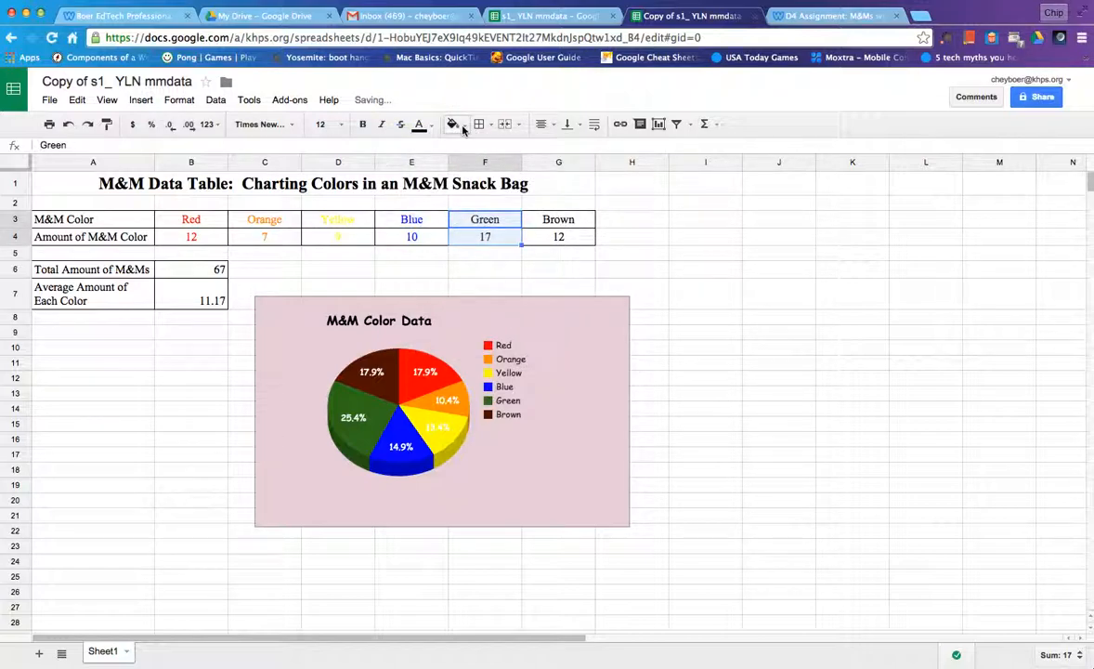
pyautogui.click(421, 124)
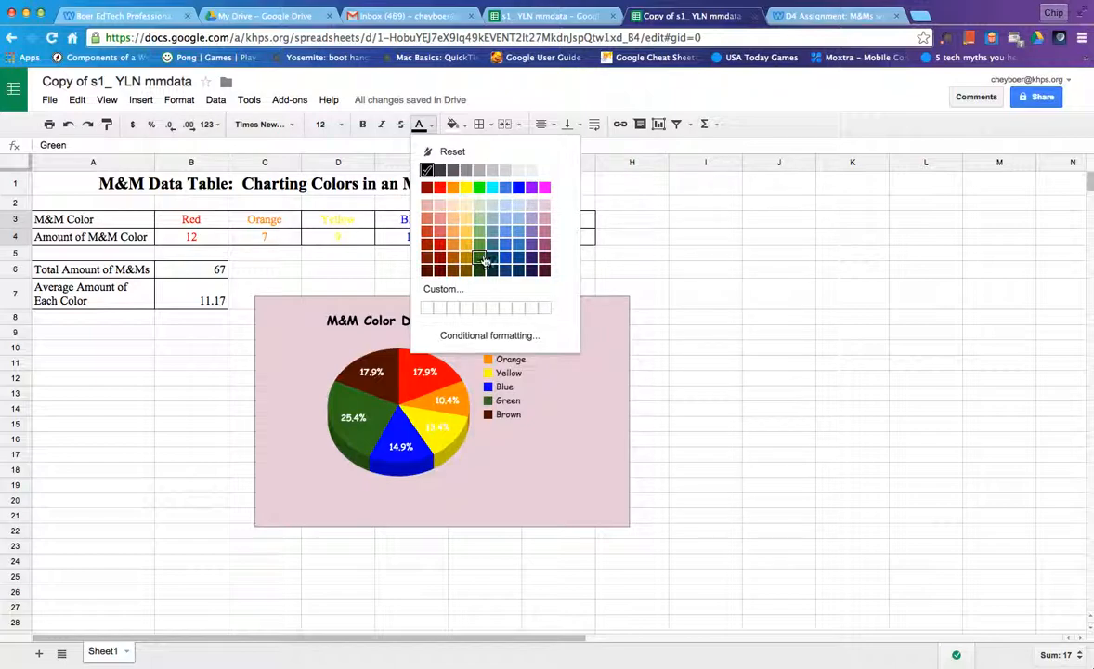
pyautogui.click(479, 257)
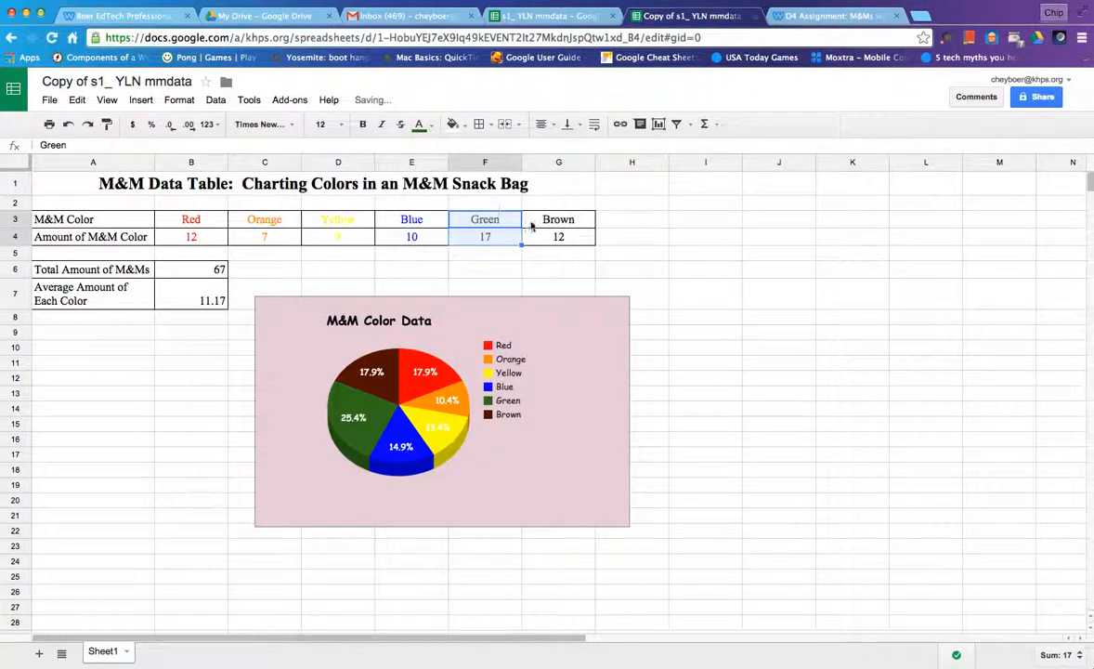
pyautogui.moveTo(549, 221); pyautogui.dragTo(550, 237)
pyautogui.click(429, 127)
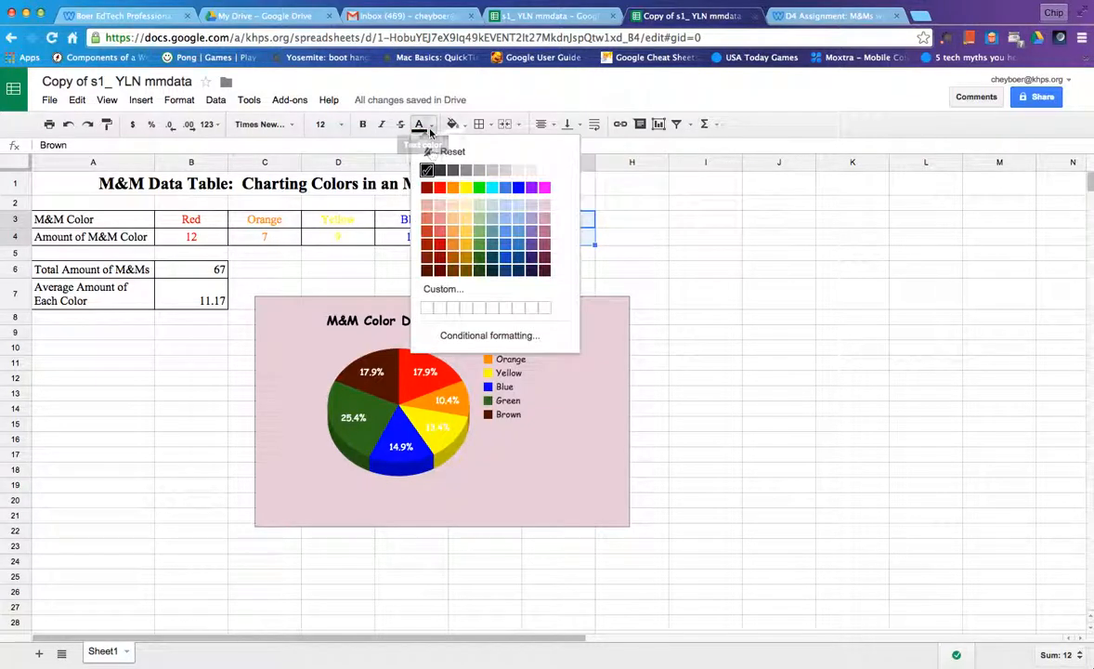
pyautogui.click(427, 270)
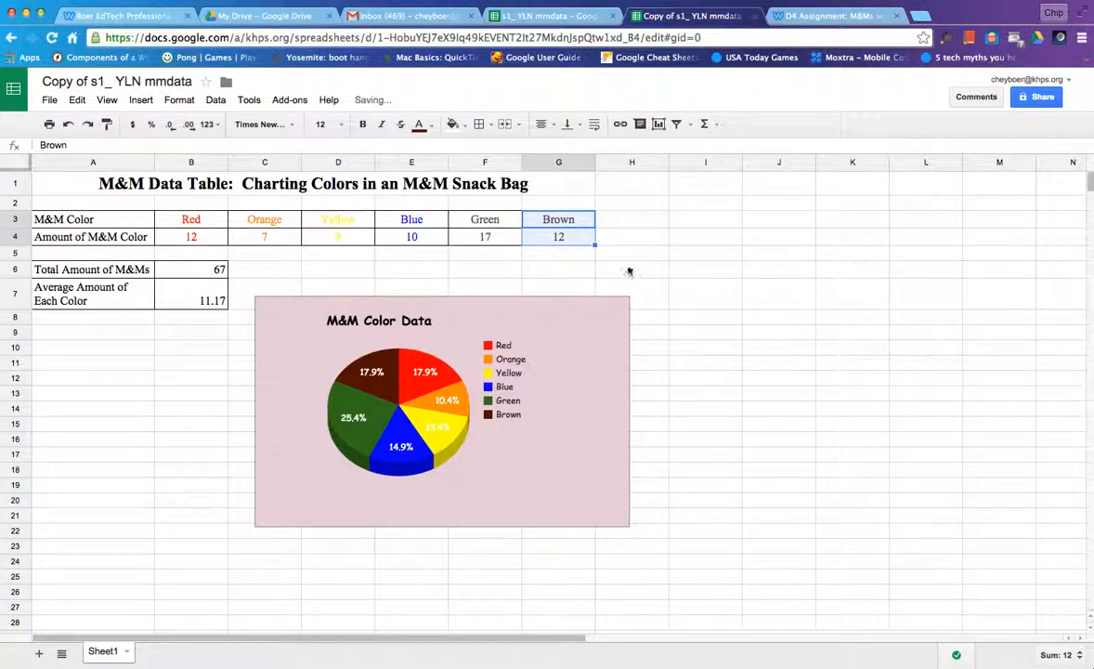
pyautogui.click(628, 223)
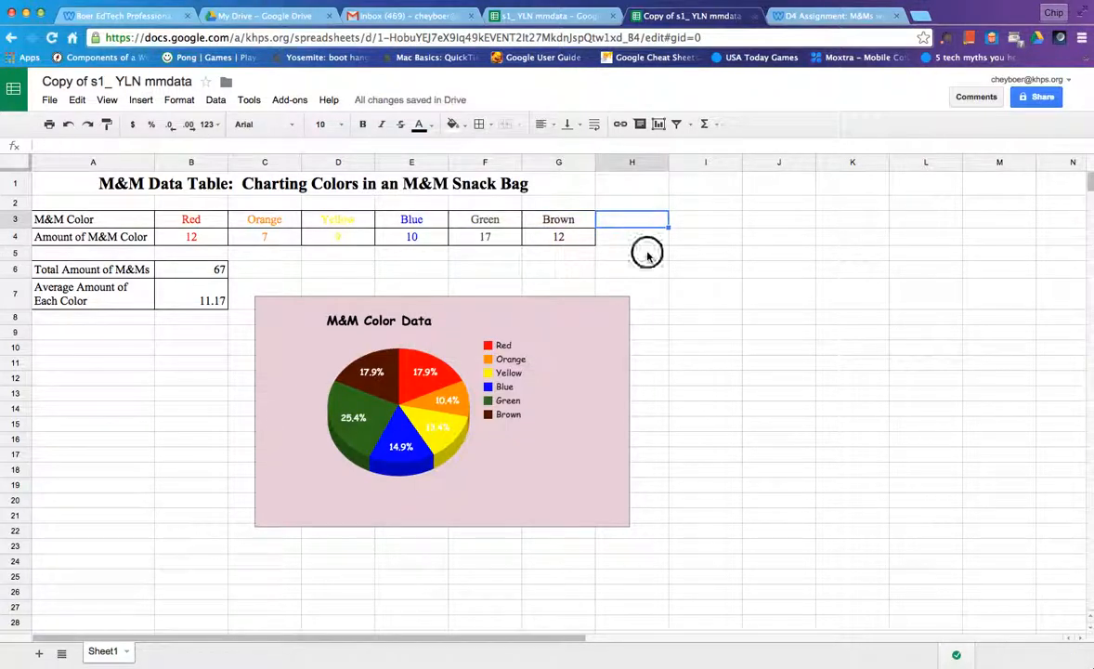
pyautogui.click(647, 256)
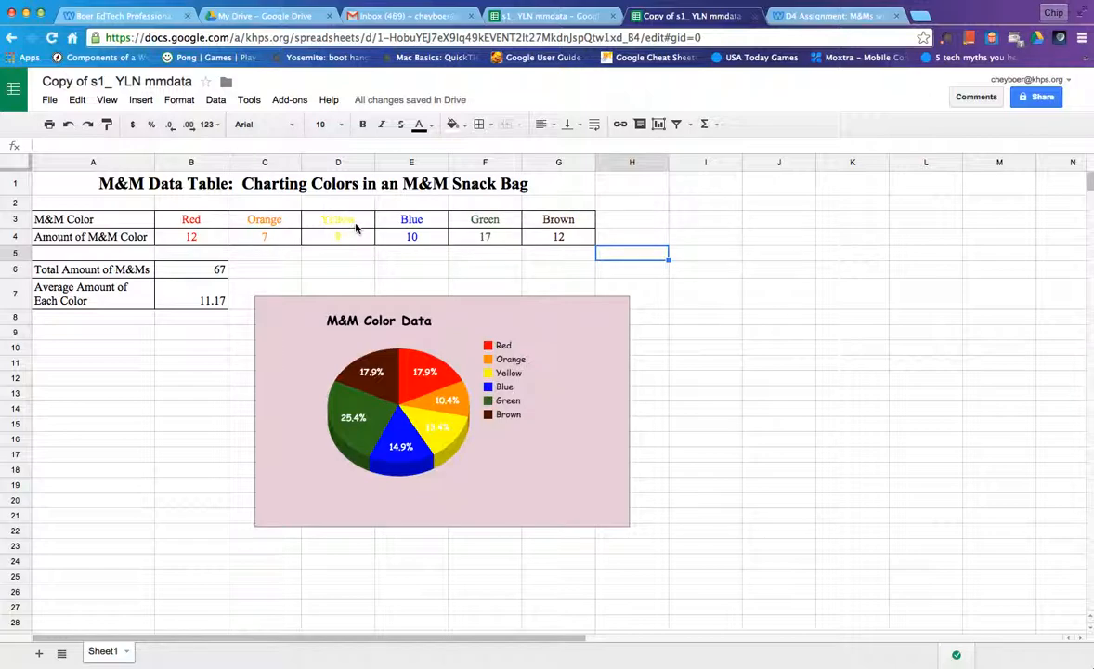
# Fill the Yellow cells D3:D4 with a dark blue background
pyautogui.moveTo(308, 222); pyautogui.dragTo(316, 236)
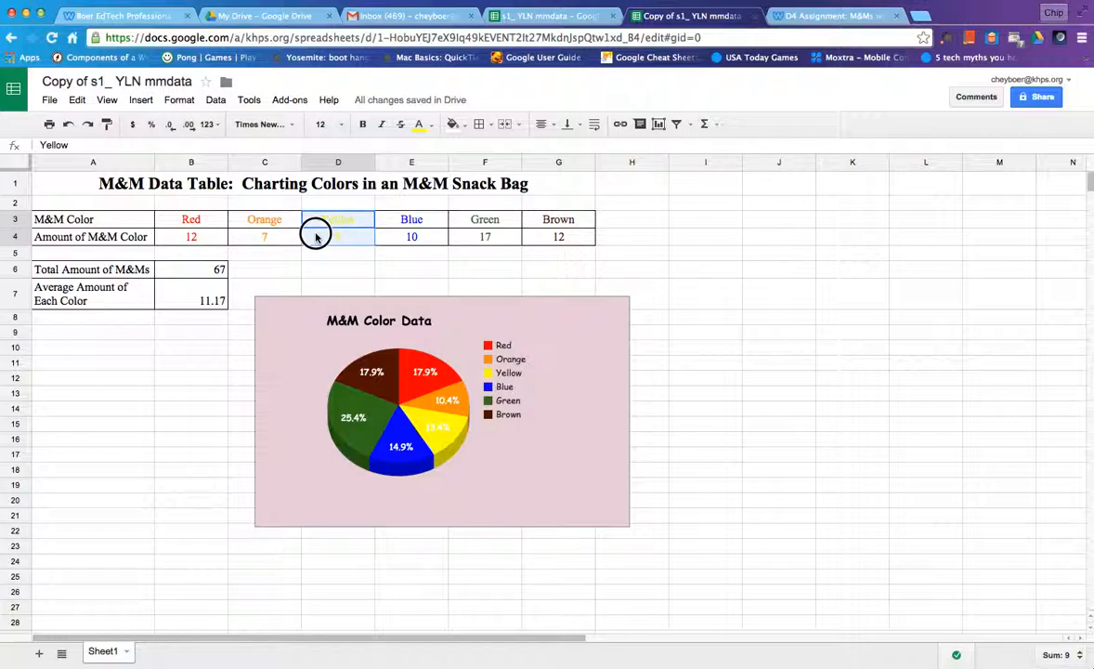
pyautogui.click(466, 128)
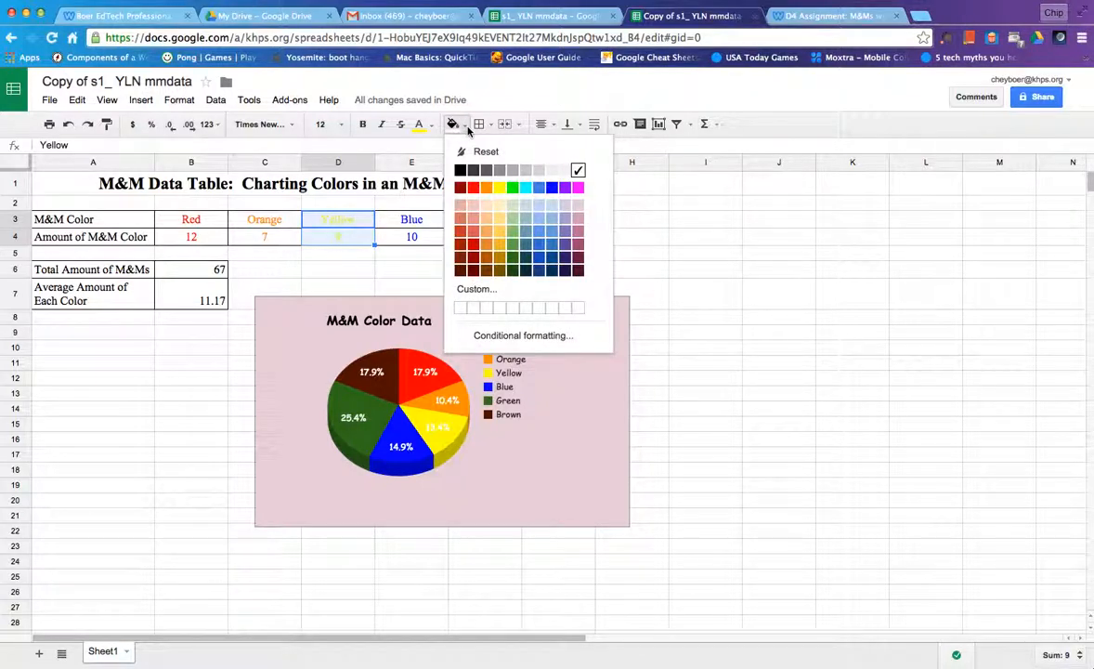
pyautogui.click(540, 258)
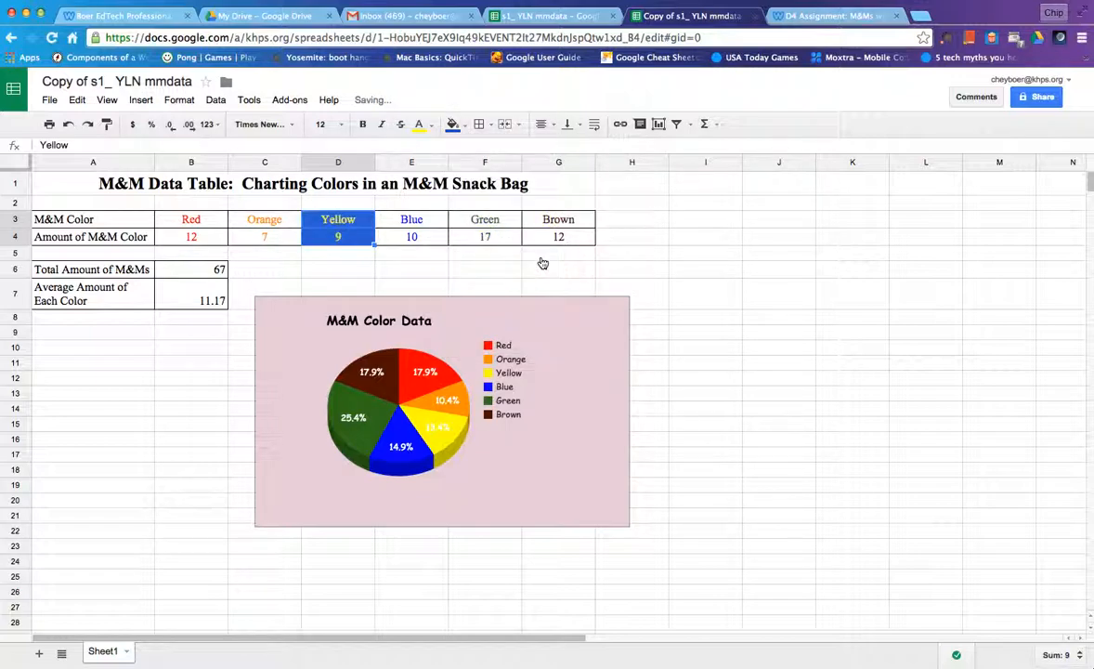
pyautogui.click(626, 259)
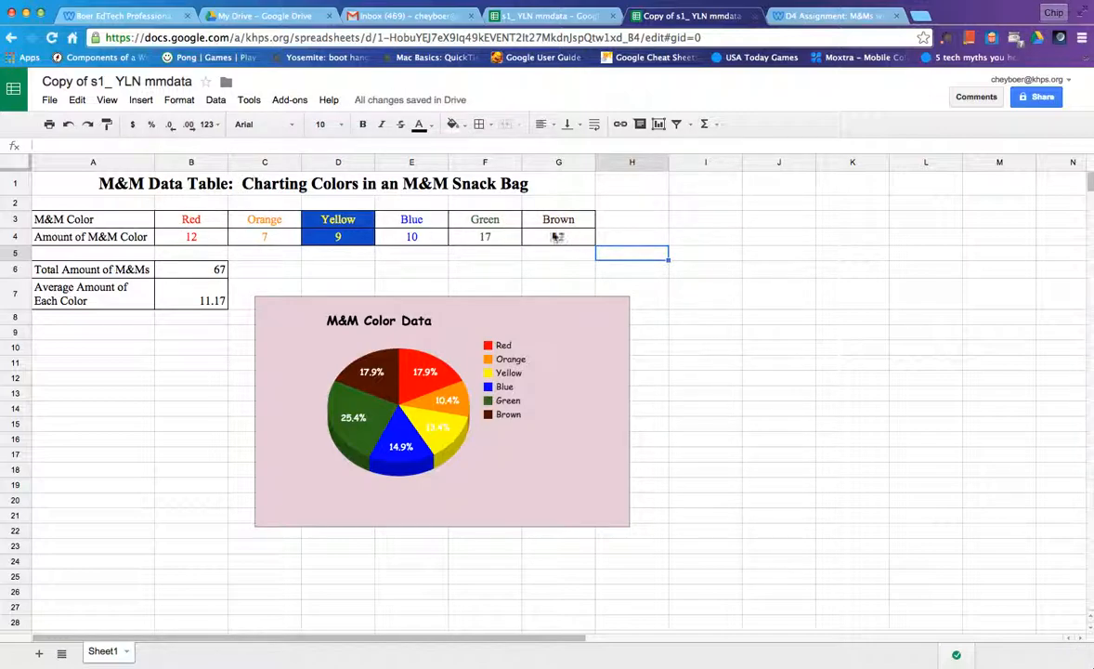
pyautogui.click(508, 260)
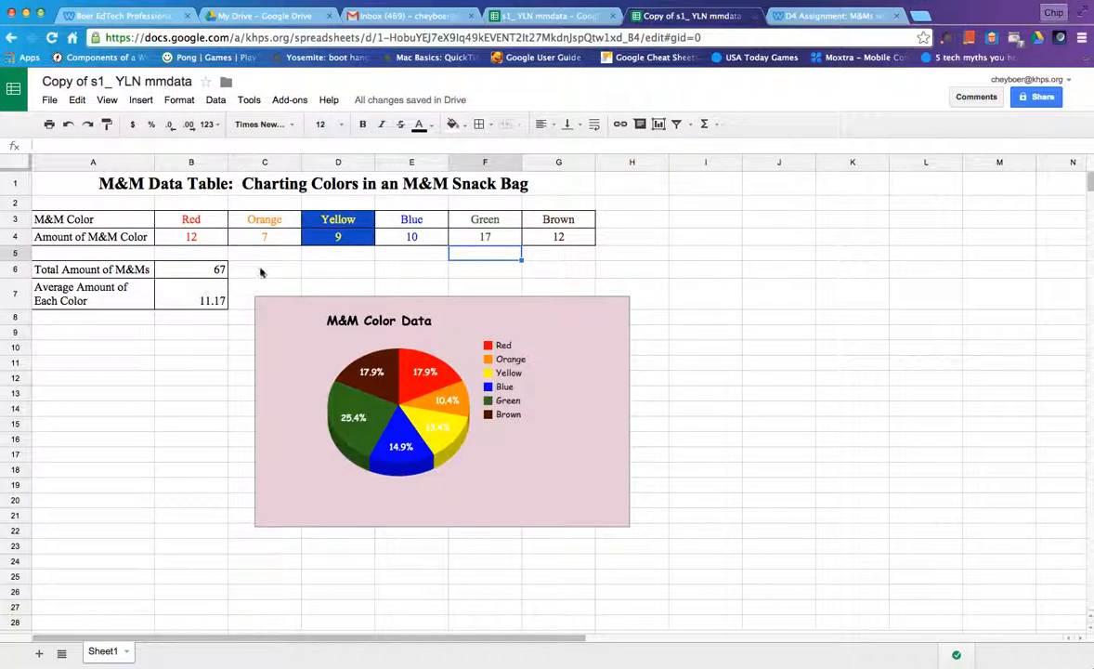
pyautogui.click(408, 270)
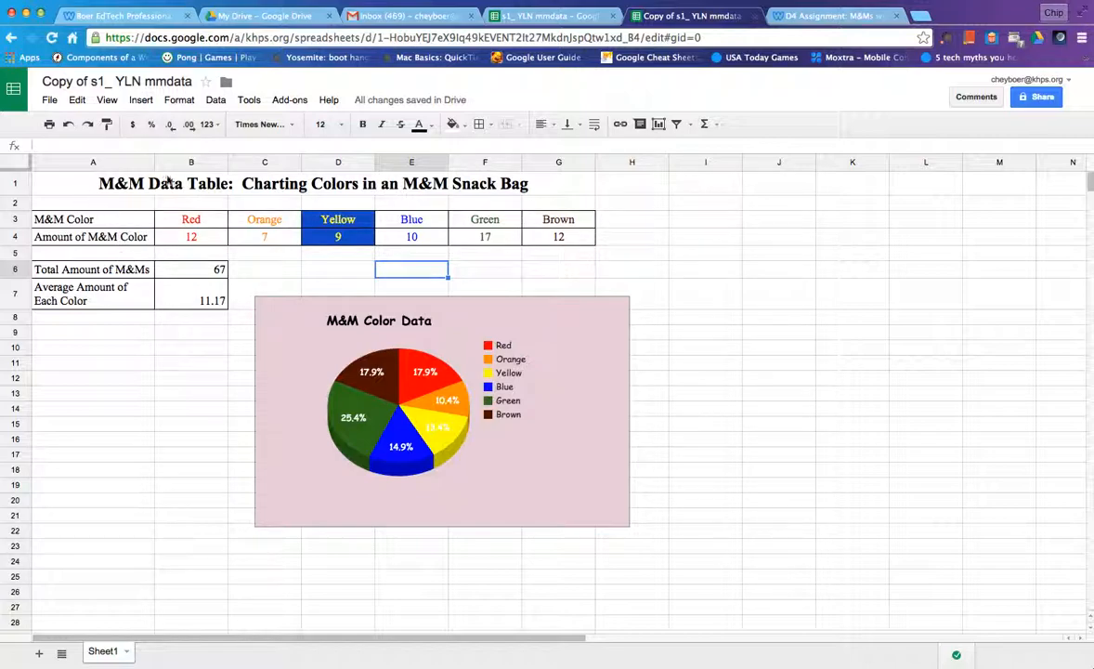
# Check the layout of the finished s1_ YLN mmdata example, and in the copy slightly reduce row 2's height and increase row 5's height
pyautogui.click(509, 17)
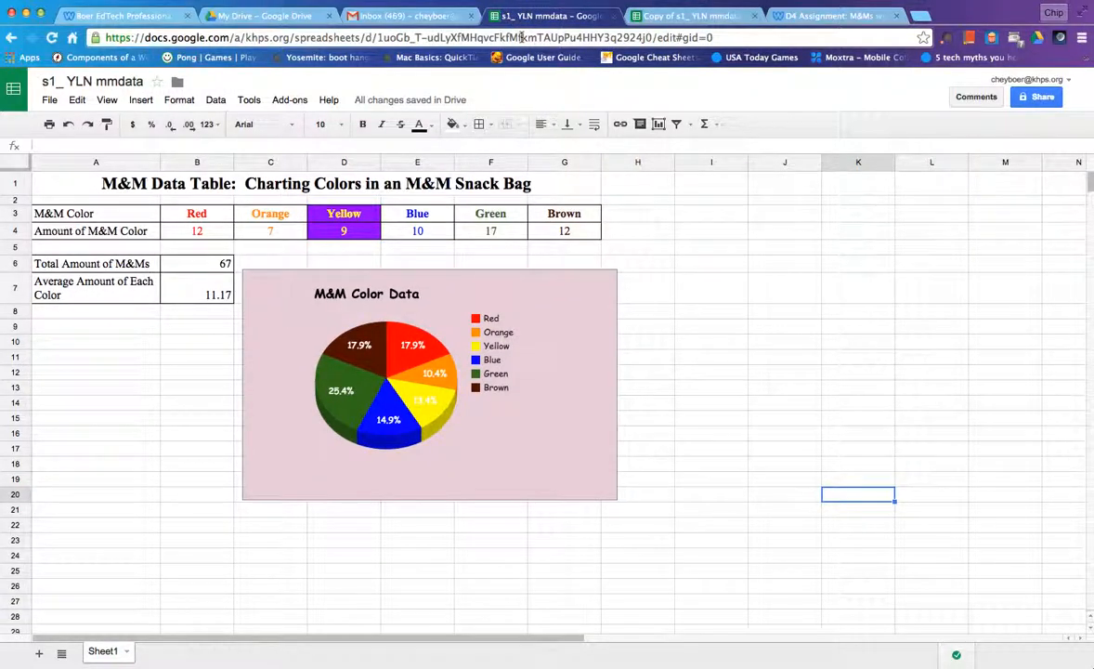
pyautogui.click(666, 23)
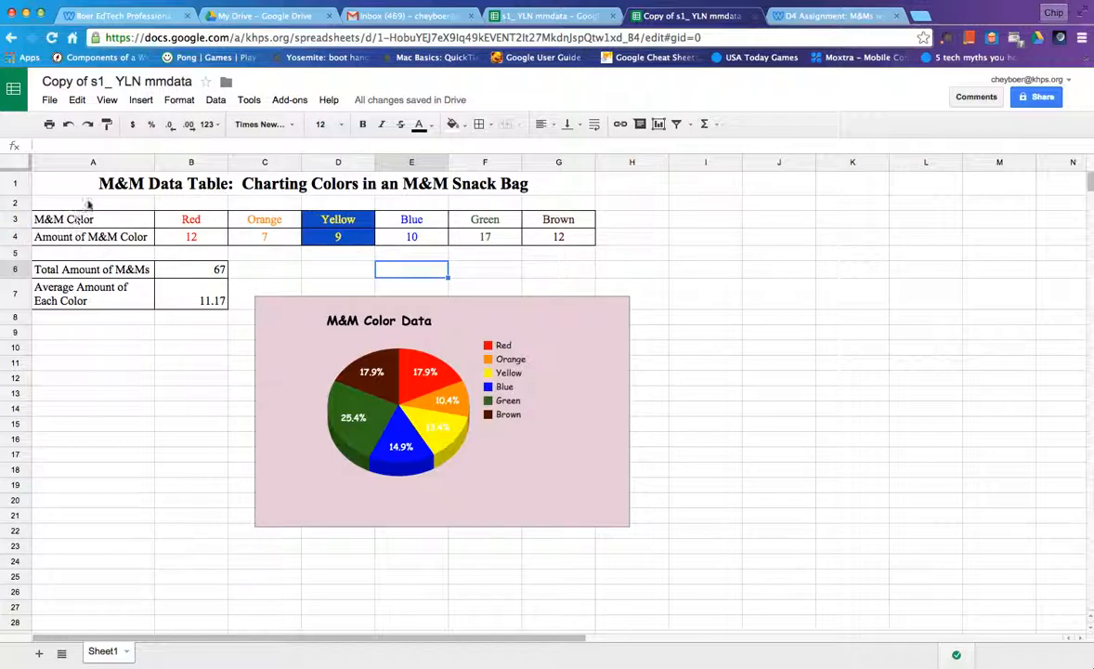
pyautogui.moveTo(19, 210); pyautogui.dragTo(18, 204)
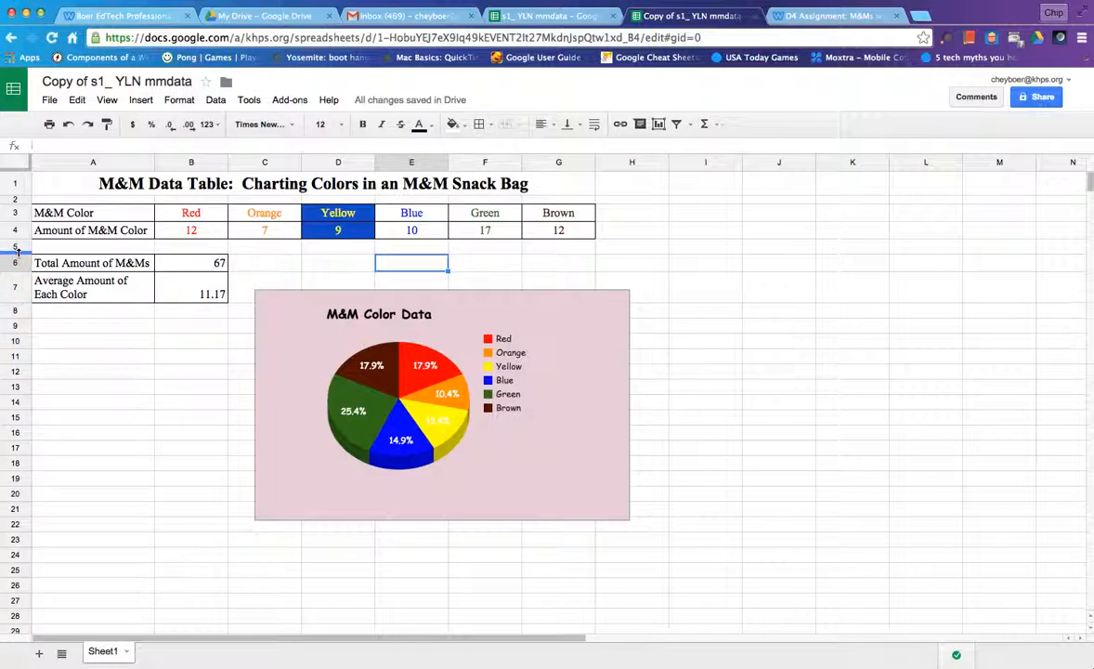
pyautogui.moveTo(18, 251); pyautogui.dragTo(18, 256)
pyautogui.click(221, 436)
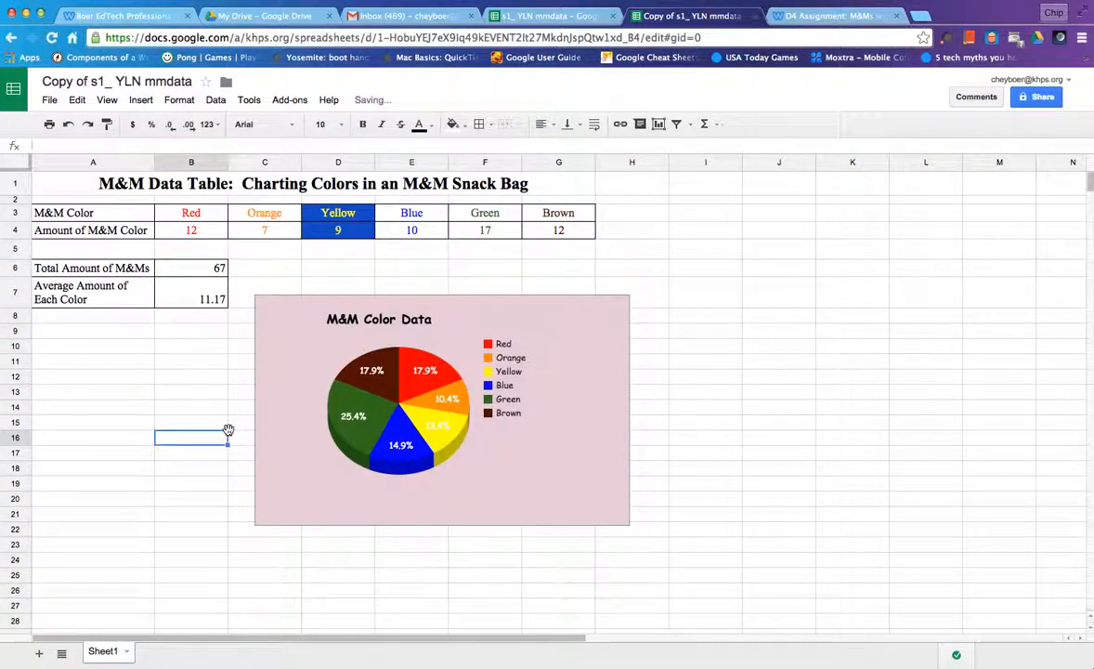
# Move the M&M Color Data pie chart up and slightly left so it sits beside the totals table, starting in row 6 of column C
pyautogui.click(391, 318)
pyautogui.moveTo(534, 276)
pyautogui.mouseDown()
pyautogui.moveTo(518, 253)
pyautogui.moveTo(531, 259)
pyautogui.mouseUp()
pyautogui.click(686, 346)
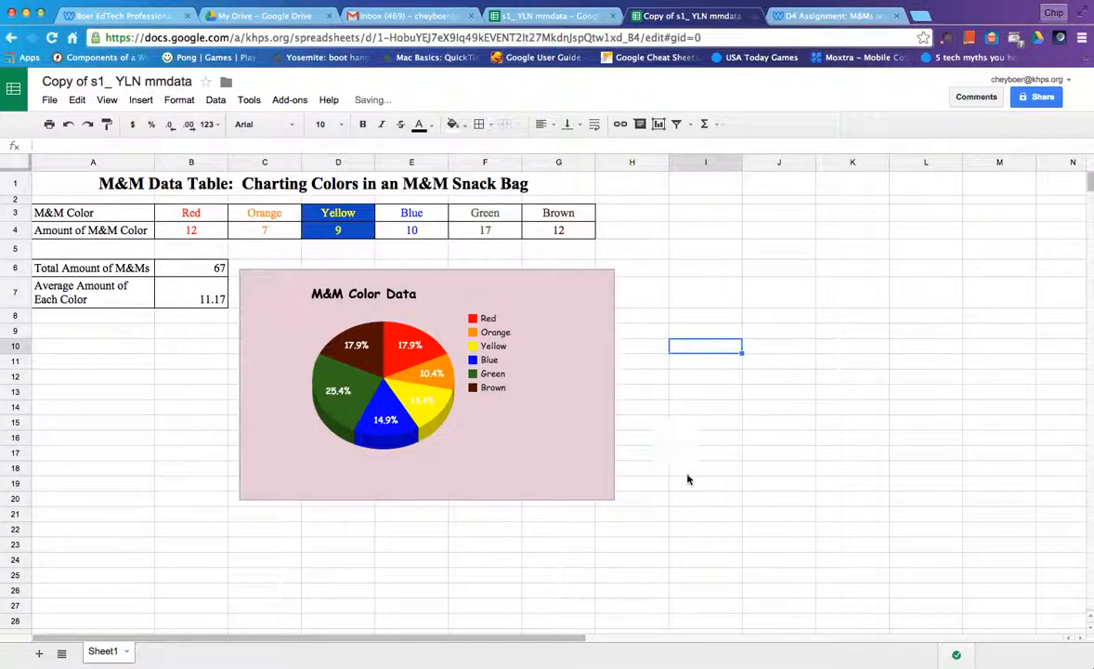
pyautogui.click(189, 427)
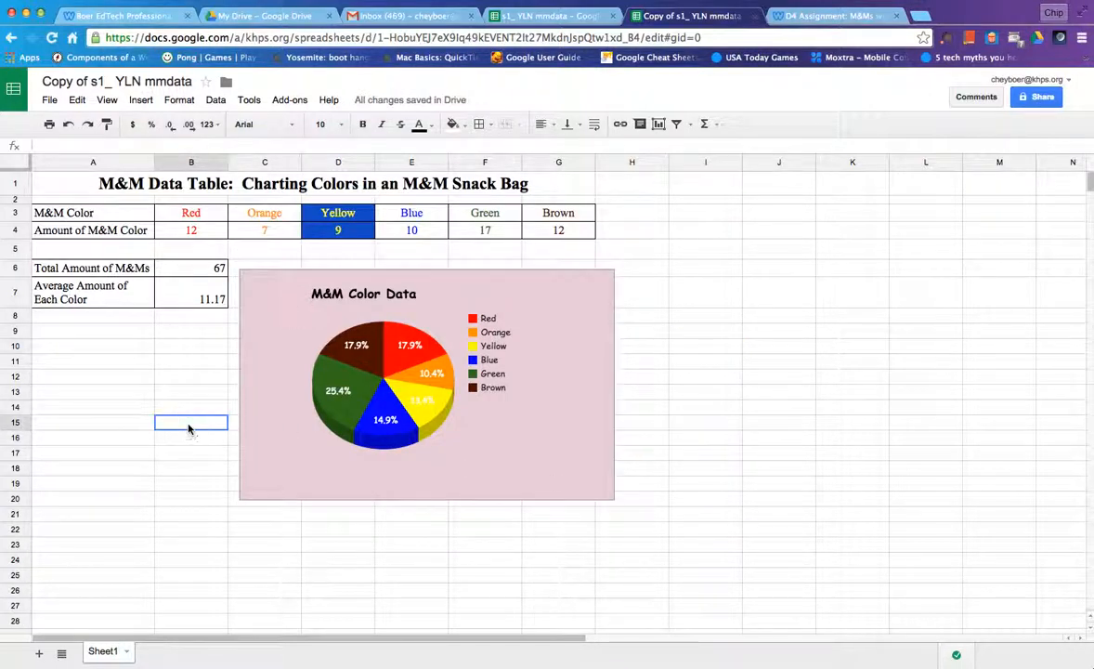